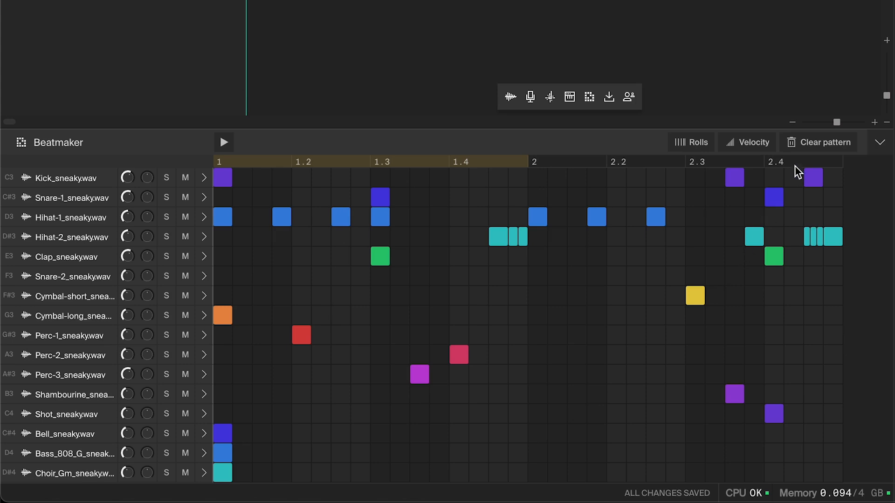
- Clear the pattern and place kick hits at 1, 2.2 and the last two steps of 2.4, playing it back
click(826, 148)
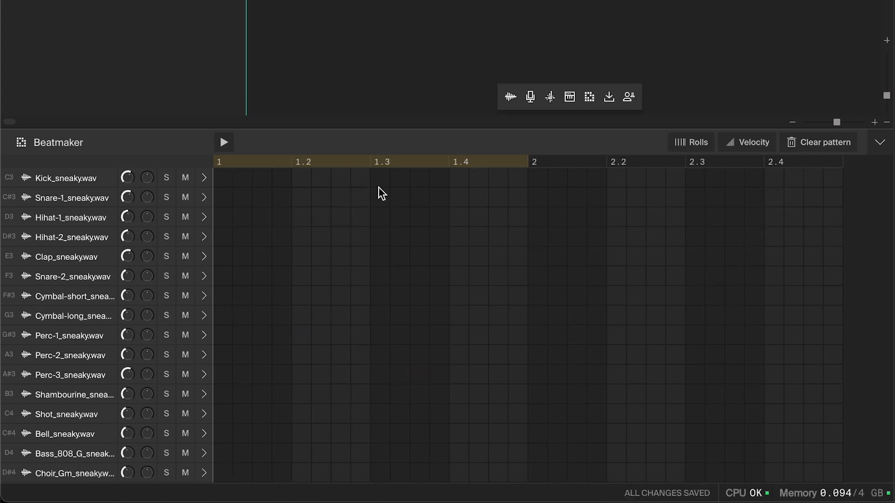
click(225, 181)
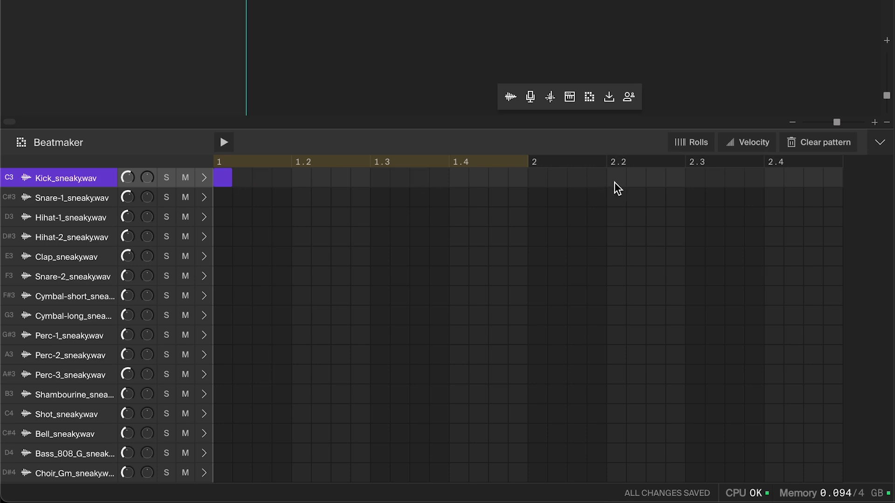
click(617, 183)
click(813, 180)
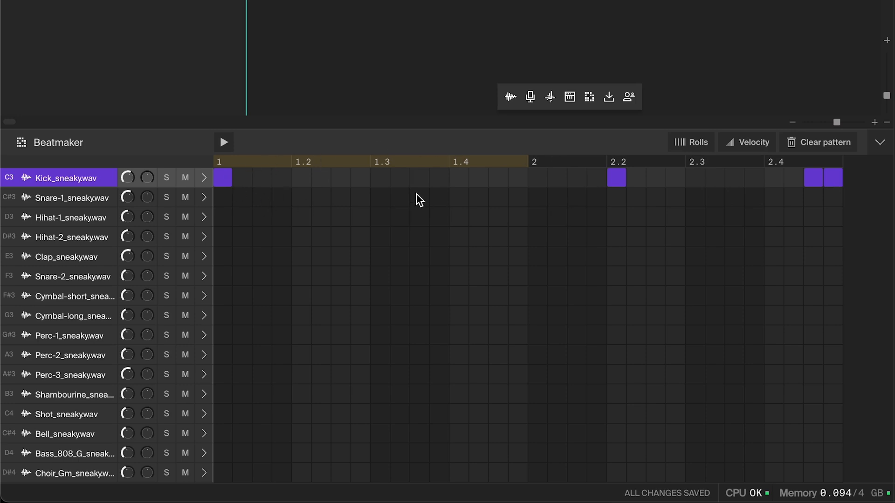
click(224, 144)
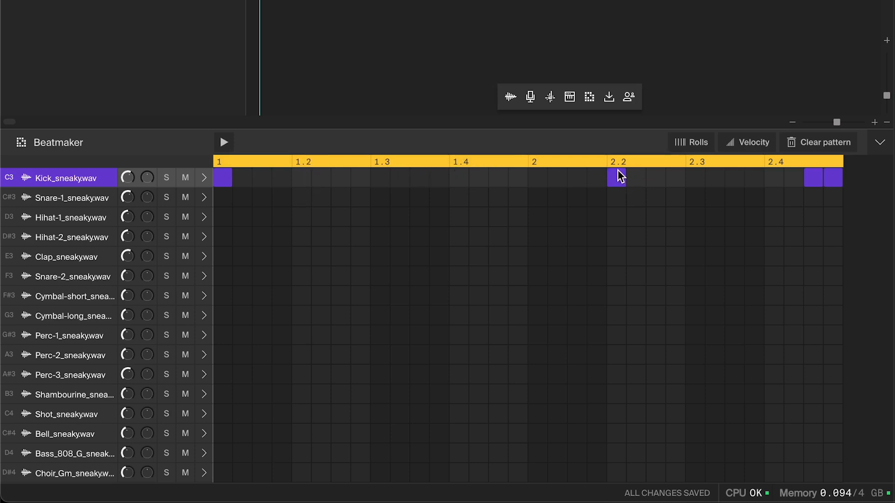
click(300, 198)
click(459, 197)
click(616, 197)
click(774, 197)
click(224, 142)
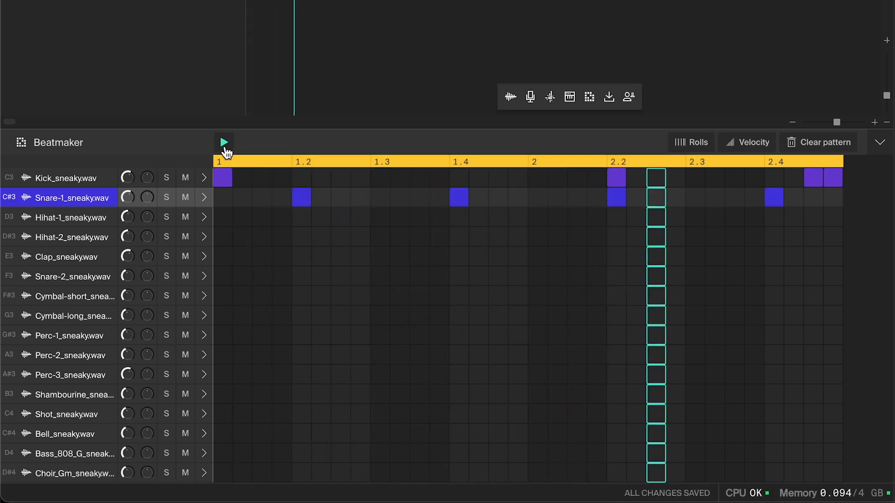
click(225, 148)
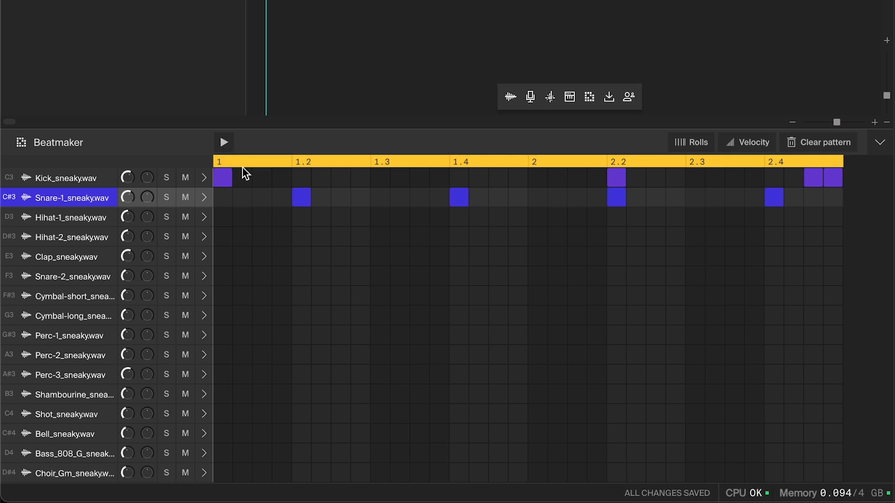
drag(460, 198, 775, 197)
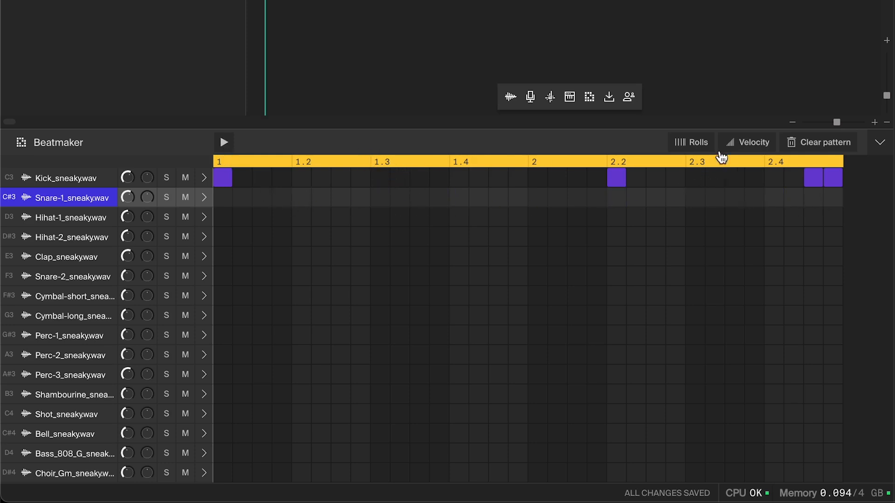
- Place Snare-1 hits at 1.3 and 2.4, auditioning the pattern
click(380, 198)
click(695, 198)
click(224, 144)
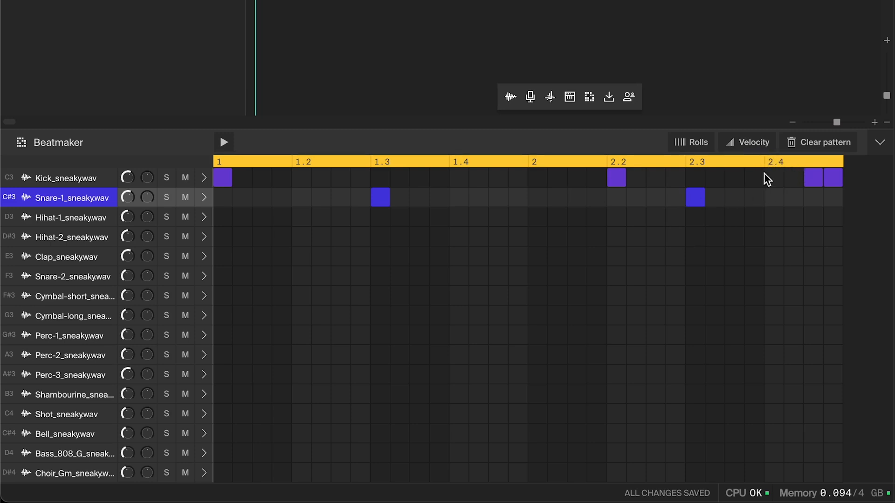
click(692, 201)
key(space)
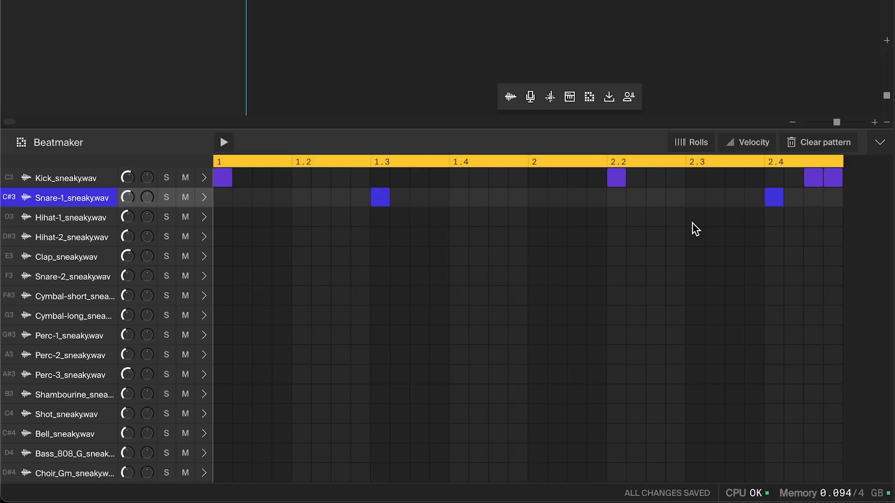
- Place Hihat-1 hits through bar 1 in a 3-3-2 step spacing, starting from 1 and again from 1.3
click(222, 219)
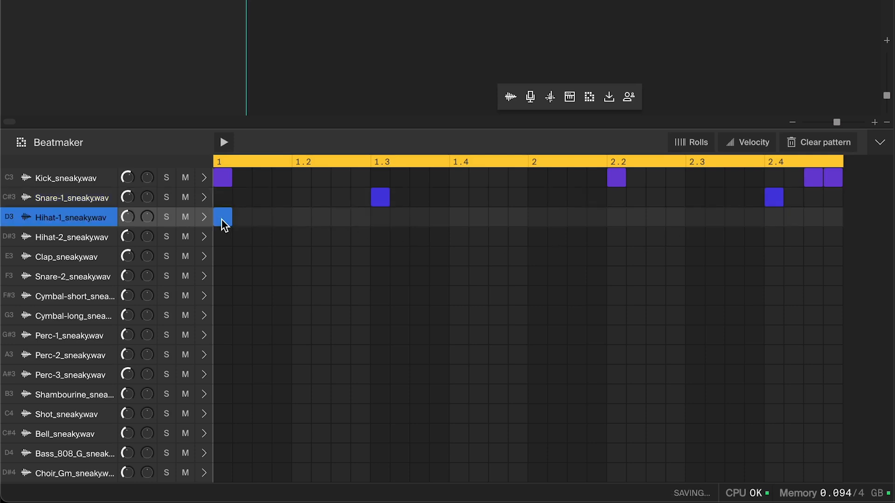
click(285, 221)
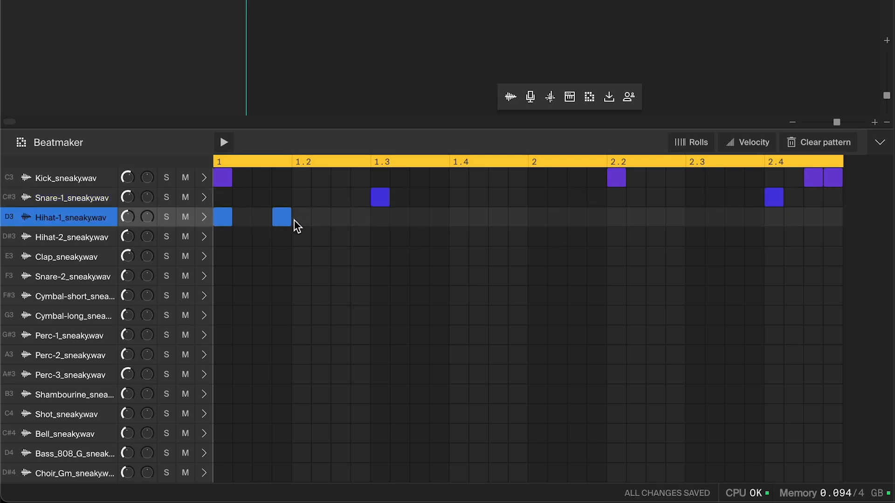
click(341, 220)
click(383, 218)
click(439, 218)
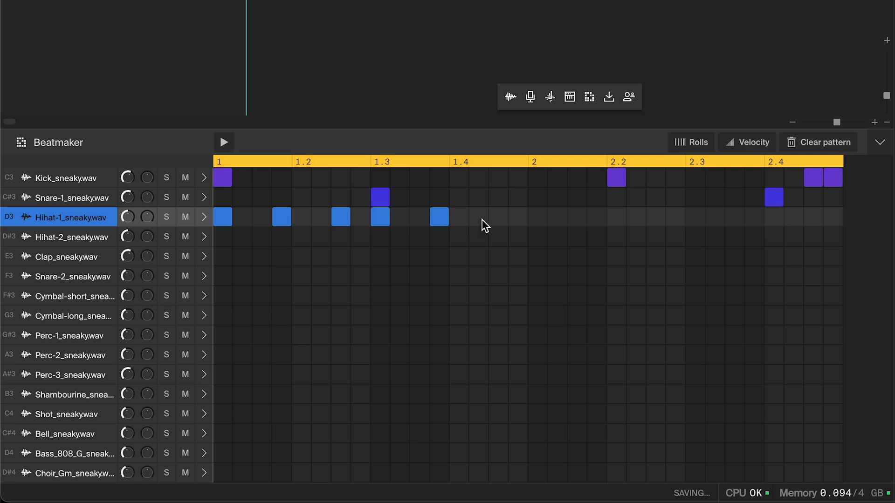
click(498, 218)
- Continue the Hihat-1 hits with the same spacing through bar 2, starting from 2 and 2.3, and play it back
click(536, 218)
click(598, 218)
click(655, 218)
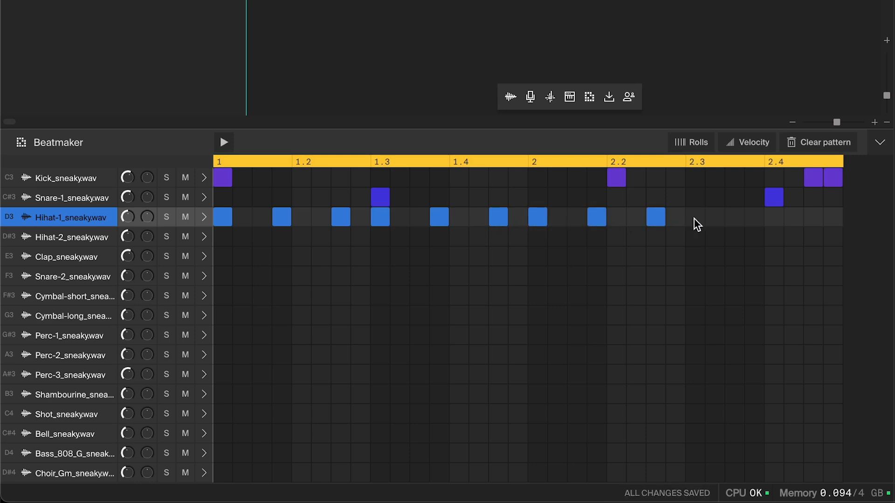
click(695, 219)
click(754, 218)
key(space)
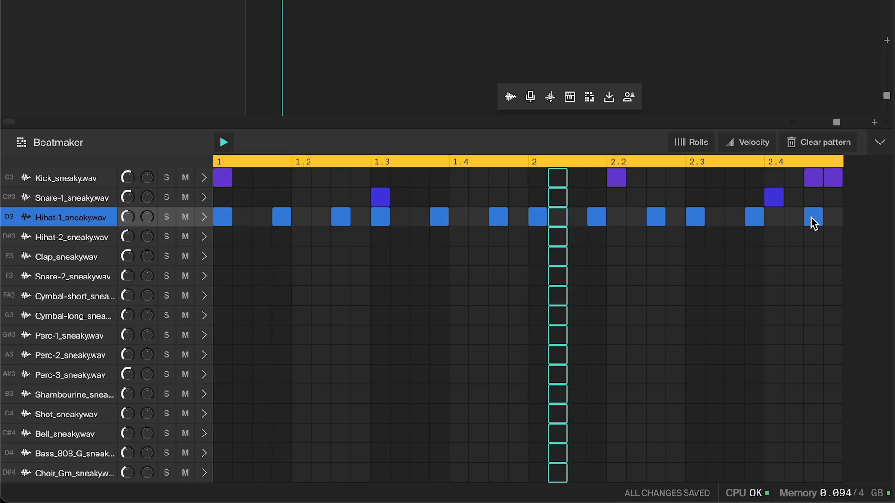
key(space)
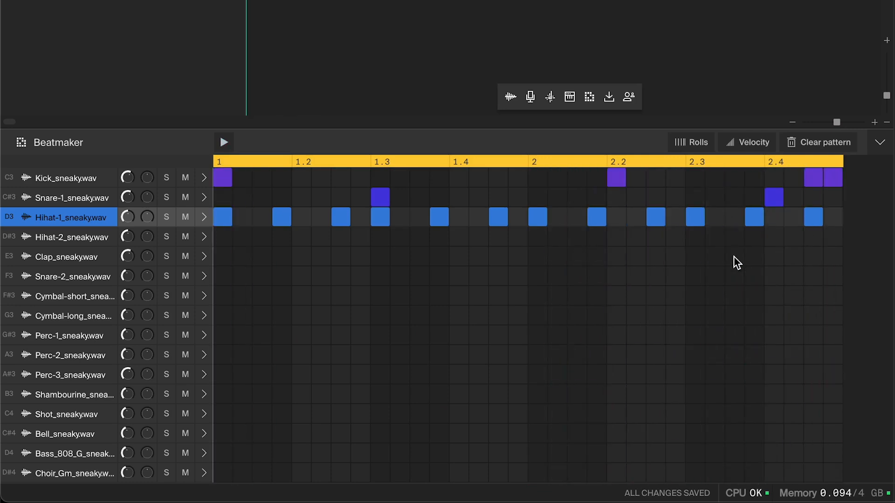
- Remove the Hihat-1 hits from 2.3 to the end of the pattern and those between 1.3 and 2
click(695, 217)
click(754, 218)
click(813, 218)
- Place Hihat-2 hits on the last two steps of 1.4, the last step of 2.3 and the last two steps of 2.4
click(499, 237)
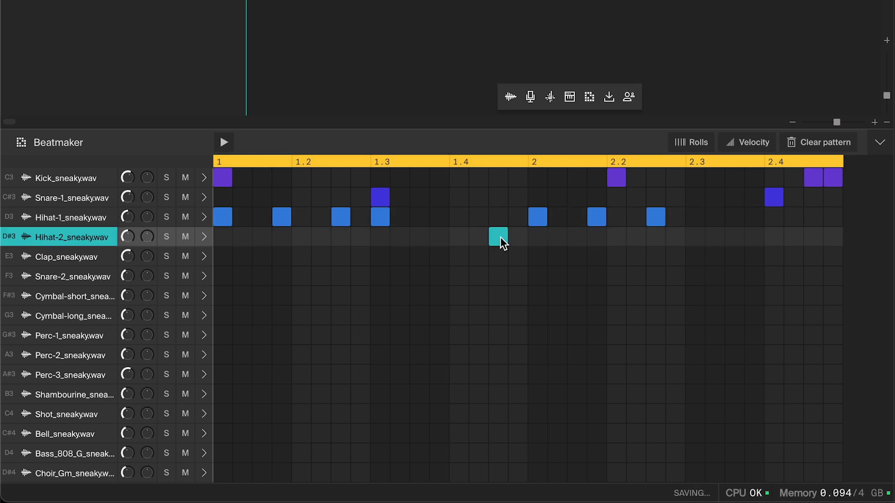
click(520, 239)
click(755, 238)
click(814, 238)
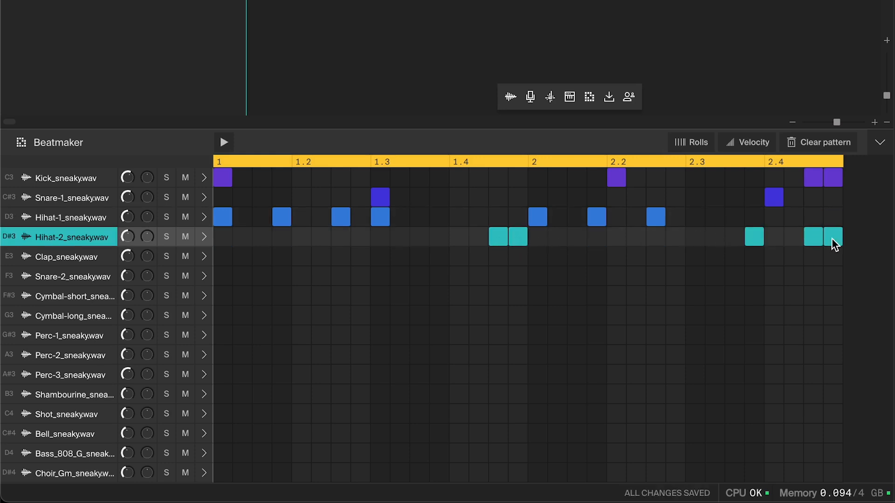
- Add a Shambourine hit at 2.3 and a Cymbal-short hit on the third step of 2.3, and play the pattern
click(694, 396)
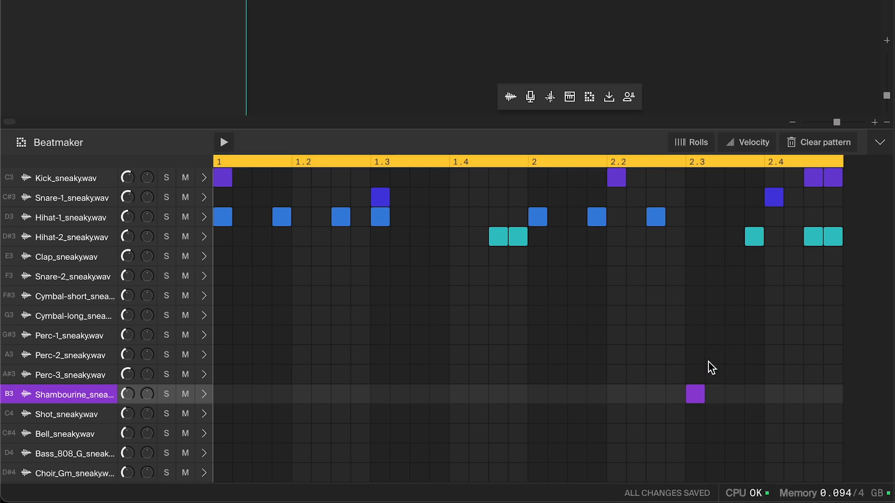
click(735, 298)
key(space)
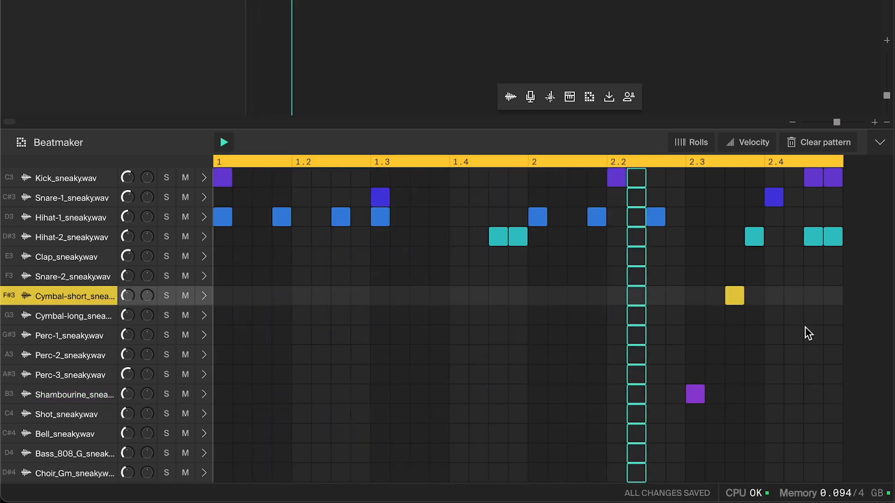
key(space)
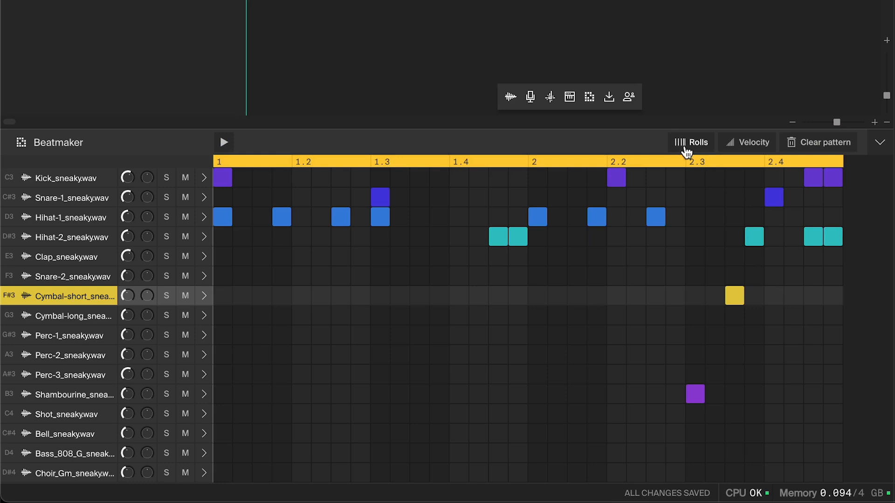
- Turn the Hihat-2 hits in 1.4 into three-hit rolls and the final Hihat-2 hit into a two-hit roll
click(832, 244)
click(520, 236)
click(519, 237)
click(500, 239)
click(500, 240)
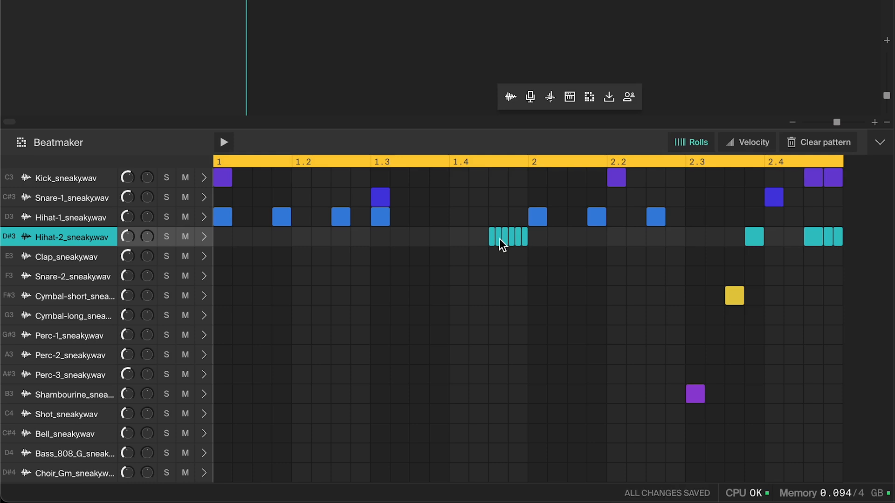
- Turn the kick on the third step of 2.4 into a two-hit roll and play the pattern
click(813, 180)
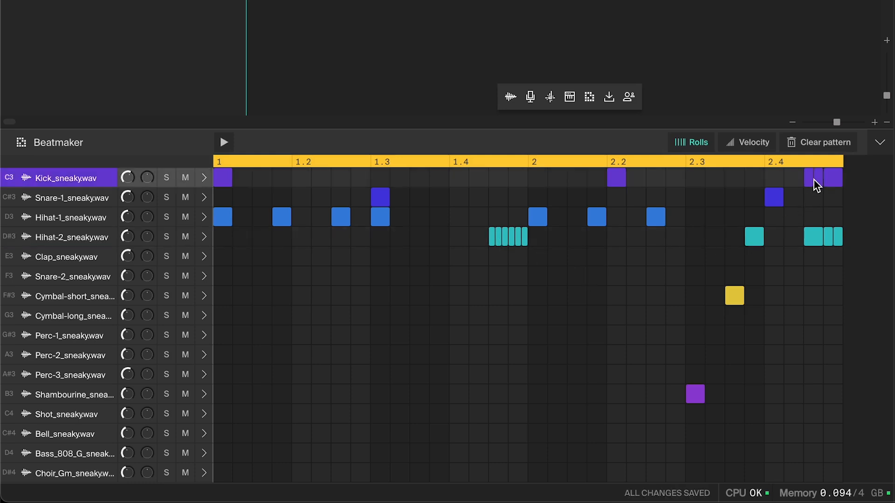
key(space)
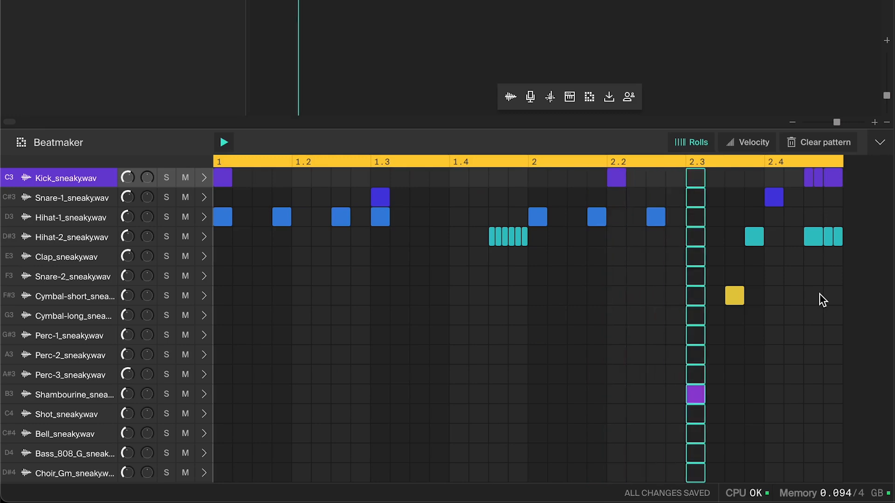
key(space)
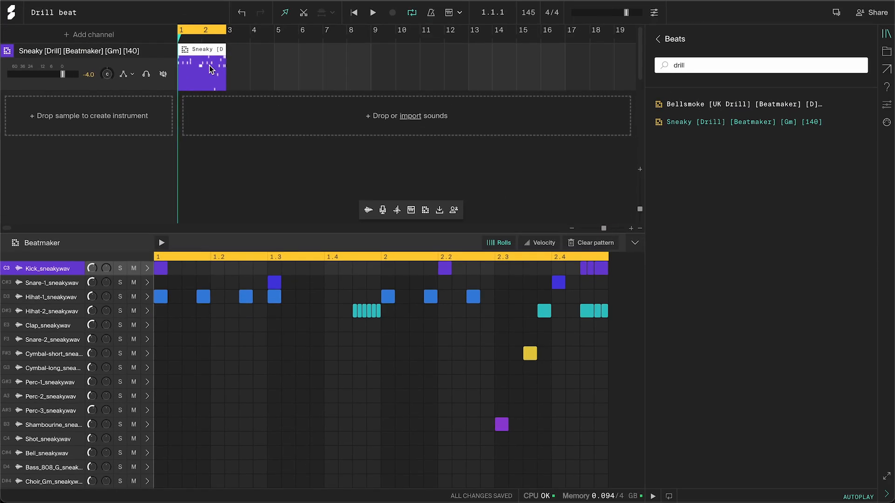
- Duplicate the beat clip into bars 3 and 4 and extend the loop range to cover all four bars
key(ctrl+d)
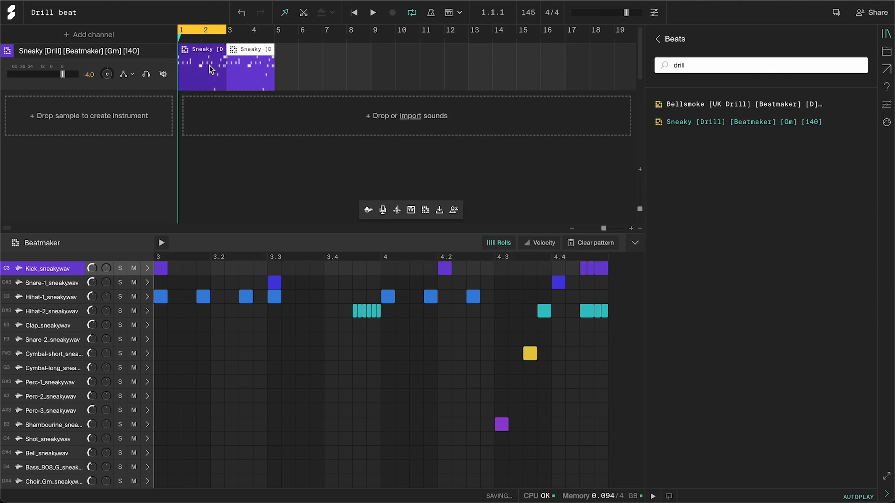
drag(225, 33, 274, 39)
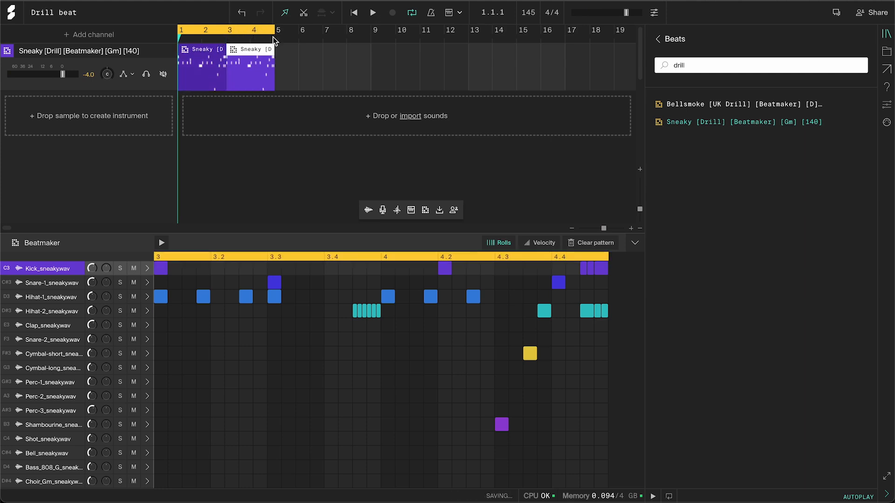
- In the duplicated pattern, simplify the Hihat-2 rolls to singles, keeping a two-hit roll on 3.4's last step, and remove the kicks in 4.4
click(357, 314)
click(372, 315)
click(600, 311)
click(600, 311)
click(601, 311)
click(598, 269)
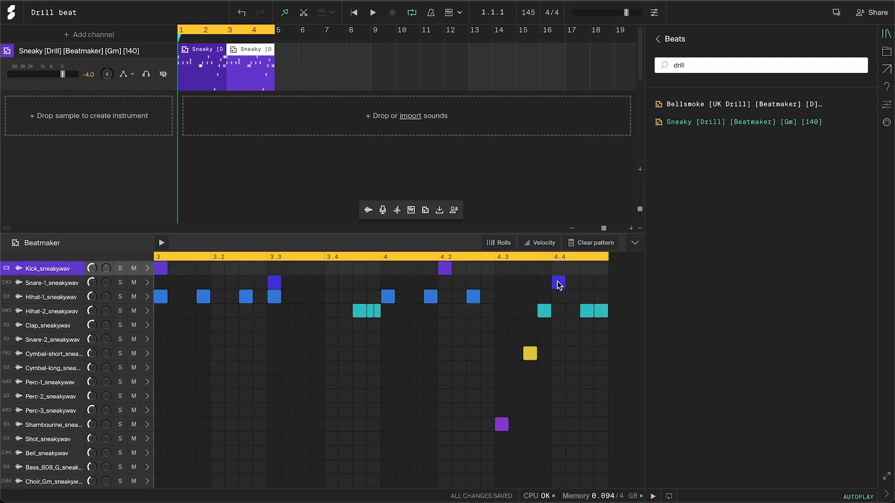
- Replace the 4.4 snare with hits on the third steps of 4.3 and 4.4, move the Cymbal-short hit to 4.4, and play back
click(558, 283)
click(532, 282)
click(586, 283)
click(530, 353)
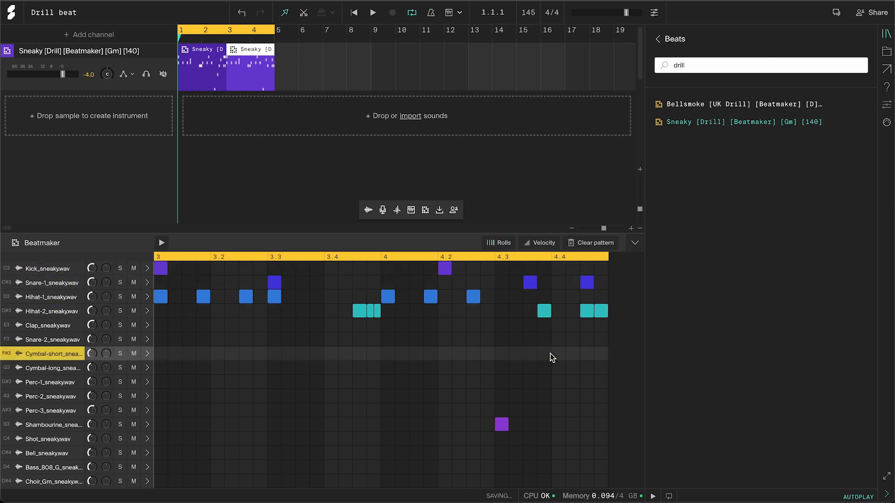
click(226, 40)
key(space)
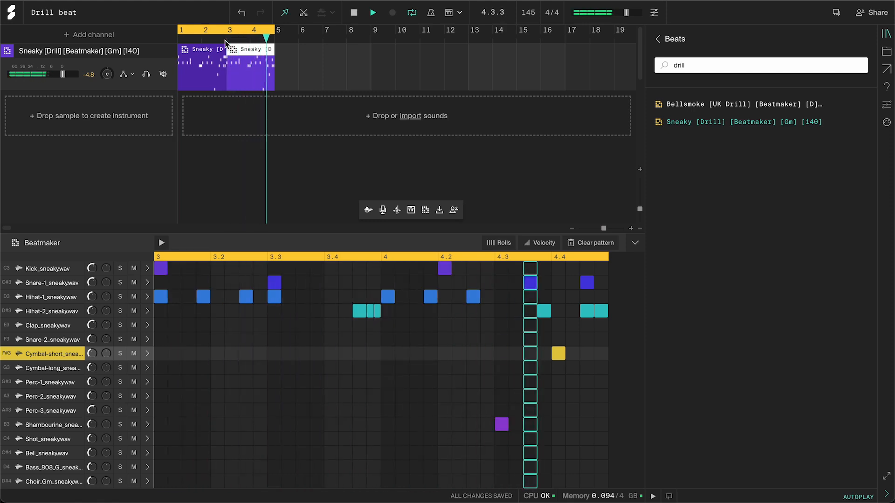
key(space)
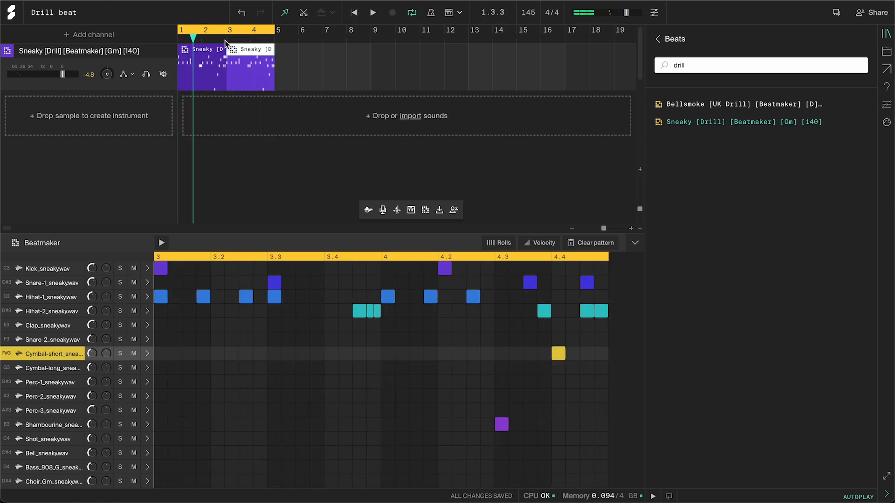
- In the first clip's pattern, add Perc-3 at 1.4, Perc-1 on the third step of 2.3 and the choir at 1
click(204, 69)
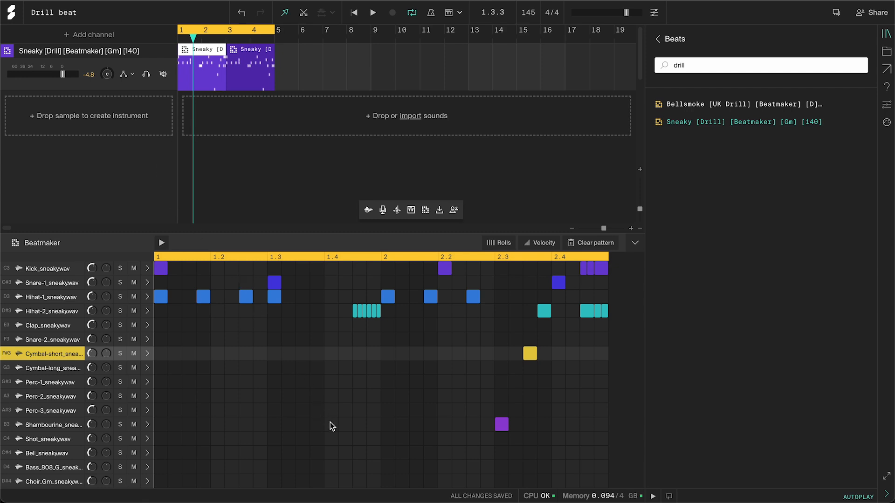
click(331, 411)
click(528, 385)
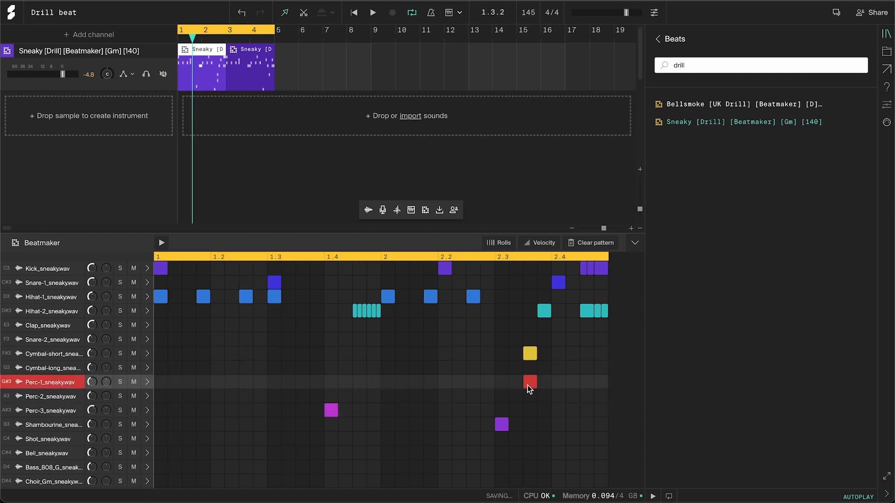
click(161, 482)
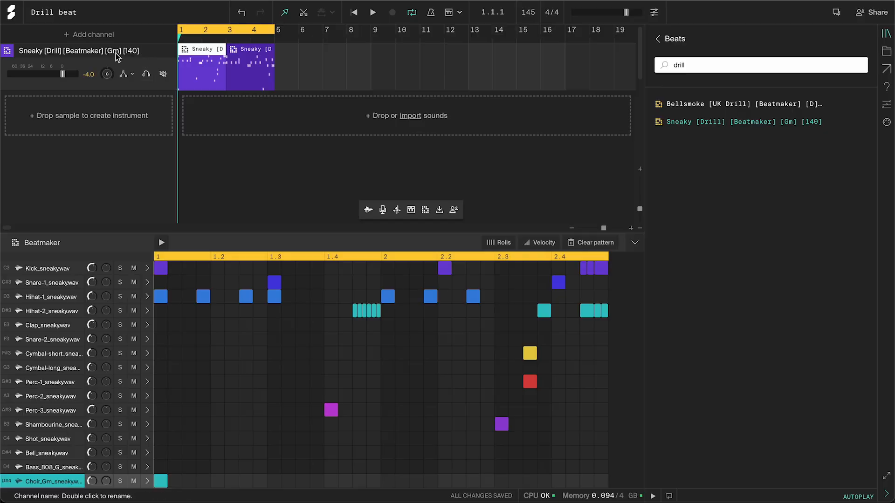
key(space)
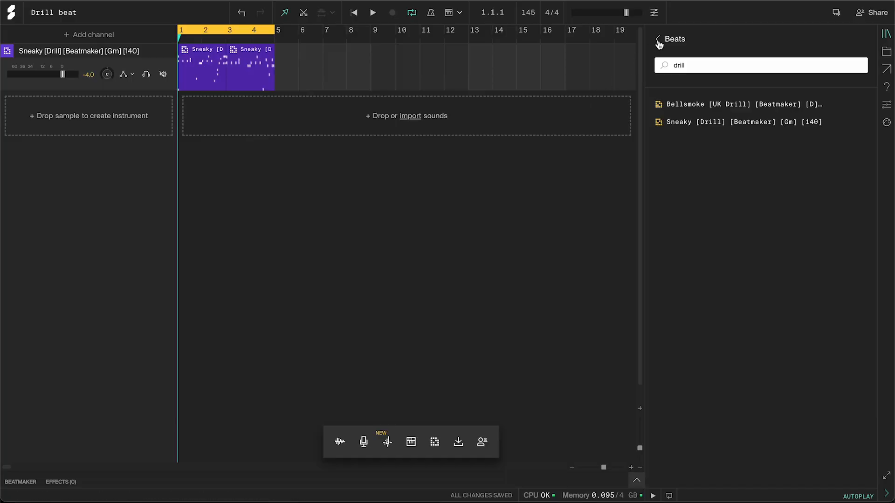
- Search the loops and samples for "hat", audition the Yukuza hi-hats and place 90_Hi_Hat_1_Yukuza at bar 1 on a new channel
click(658, 40)
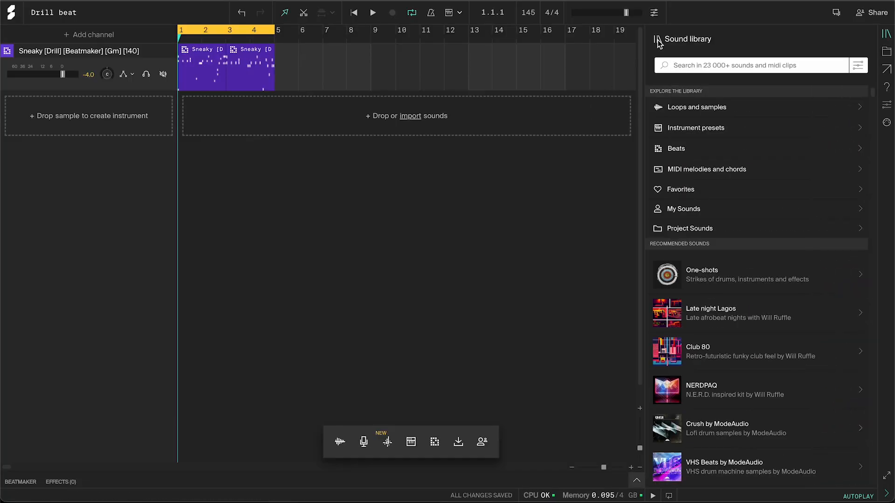
click(745, 110)
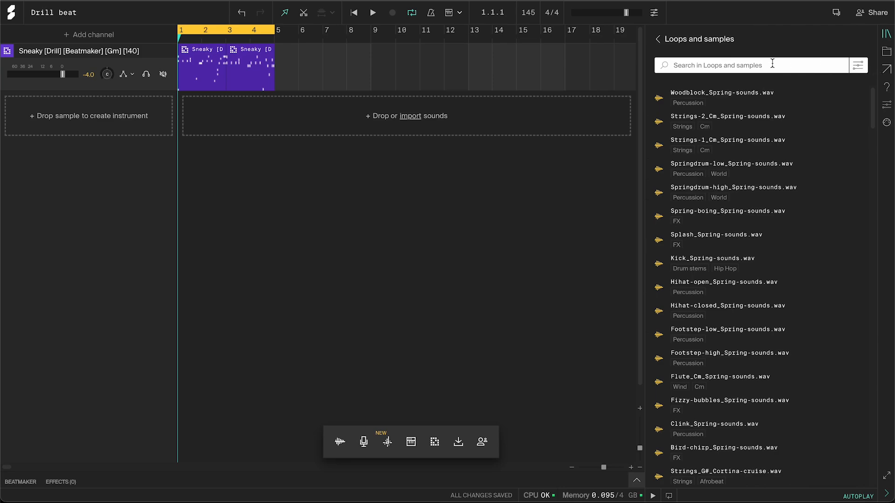
text(hat)
scroll(749, 253, down, 10)
scroll(748, 253, down, 15)
click(739, 276)
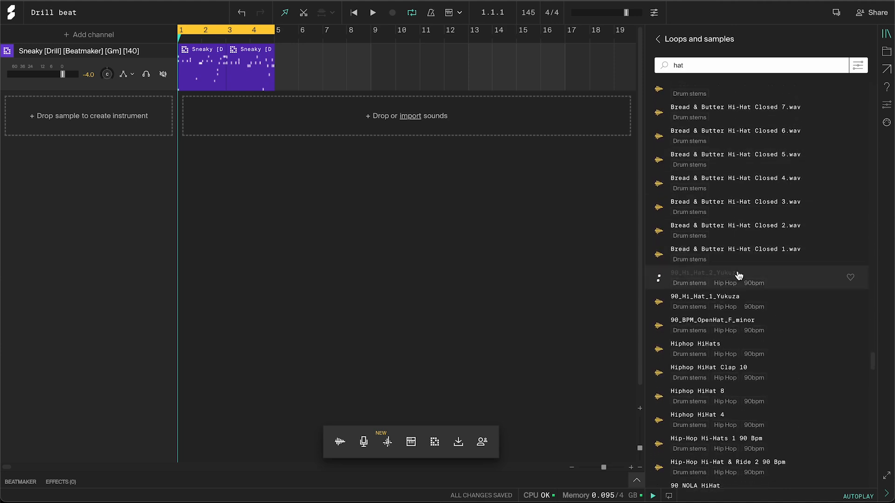
click(726, 299)
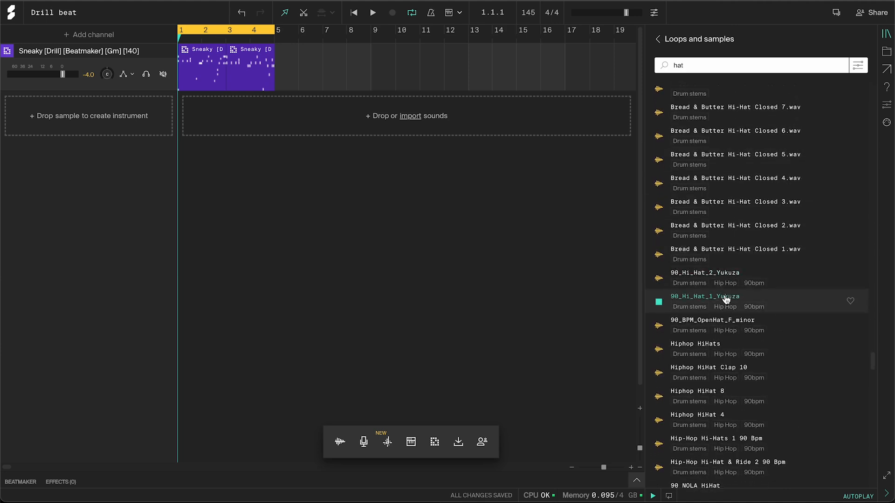
drag(686, 300, 252, 141)
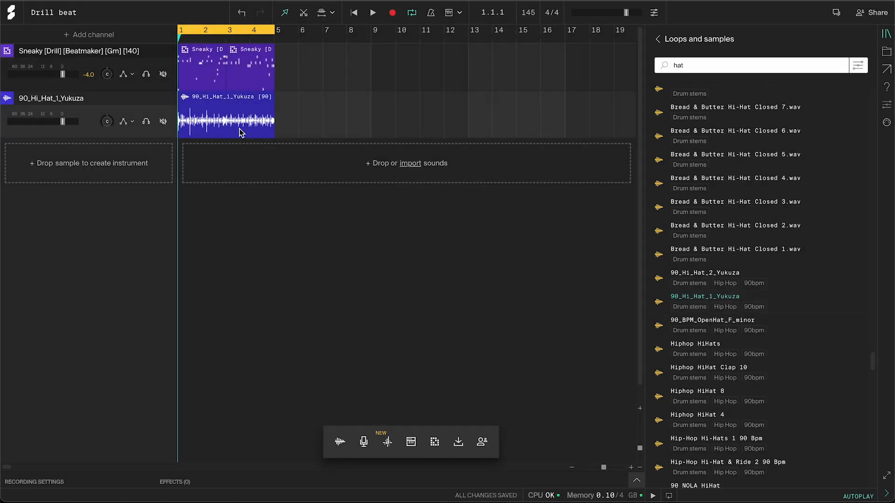
- Set the 90_Hi_Hat_1_Yukuza clip's stretch mode to Pitch-stretch, playing the beat before and after the change
key(space)
key(space)
right_click(221, 124)
mouse_move(263, 183)
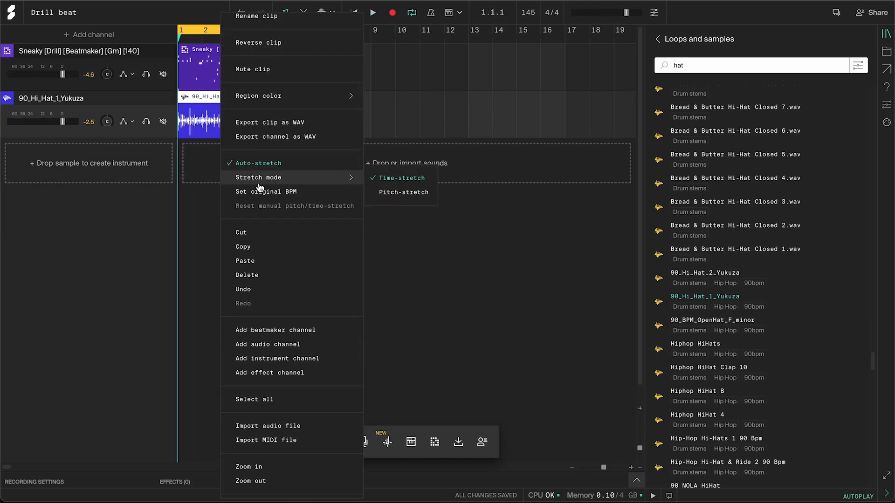
click(389, 196)
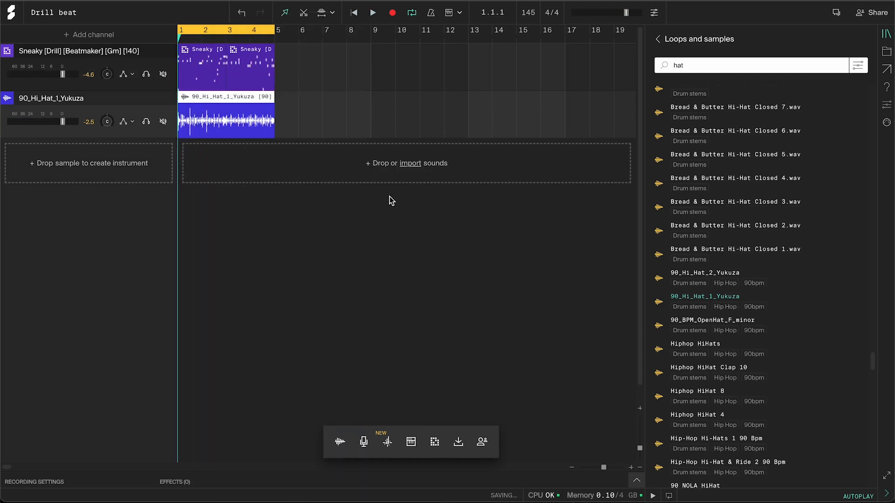
key(space)
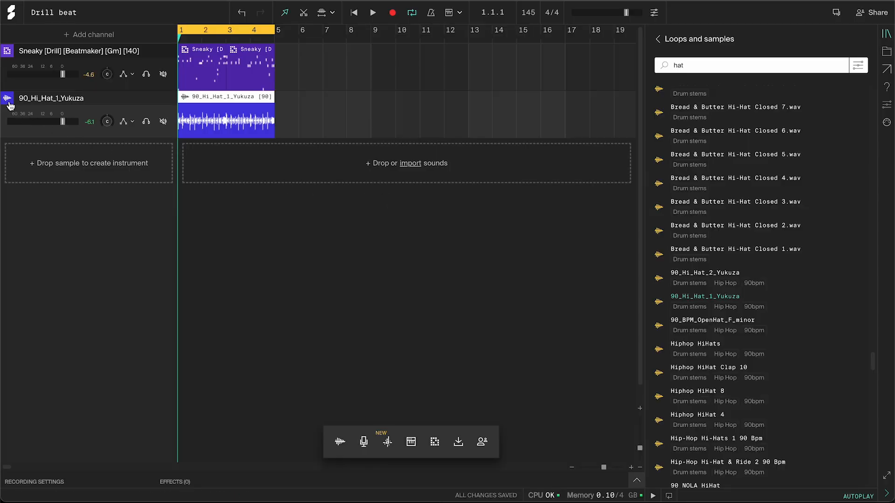
- Add a Tremolo with 70% speed and a Fakie effect to the 90_Hi_Hat_1_Yukuza channel
click(8, 100)
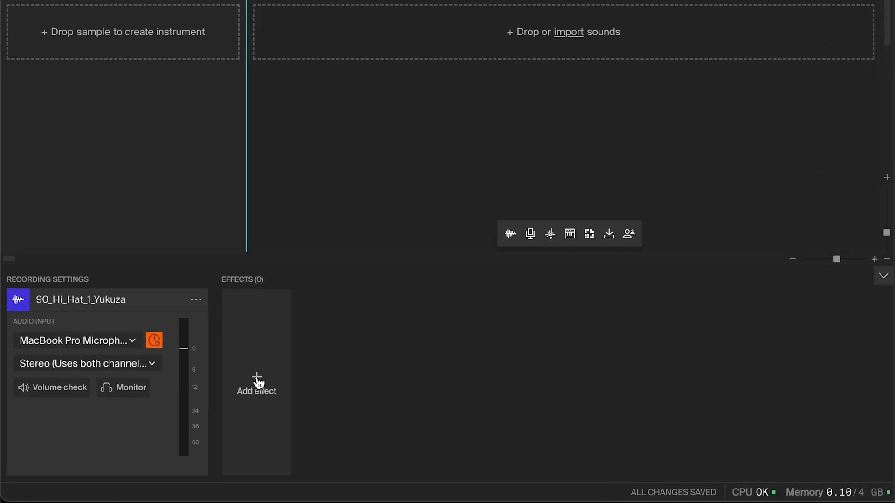
click(257, 382)
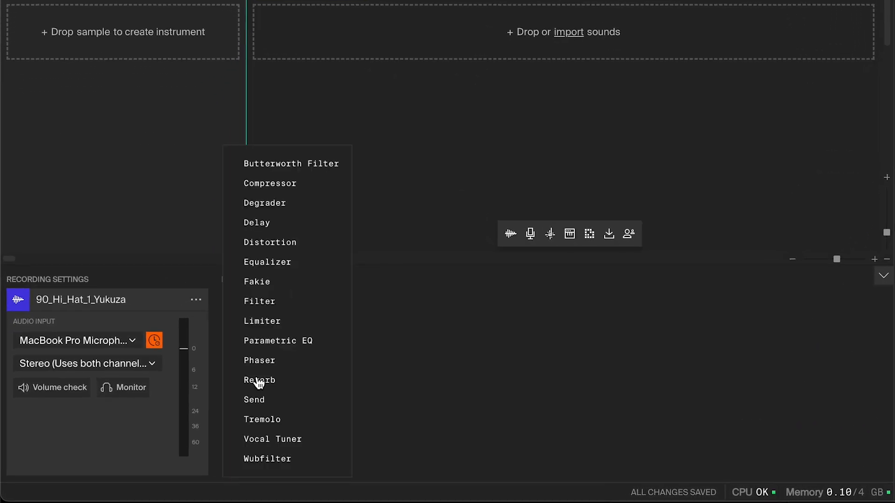
click(267, 424)
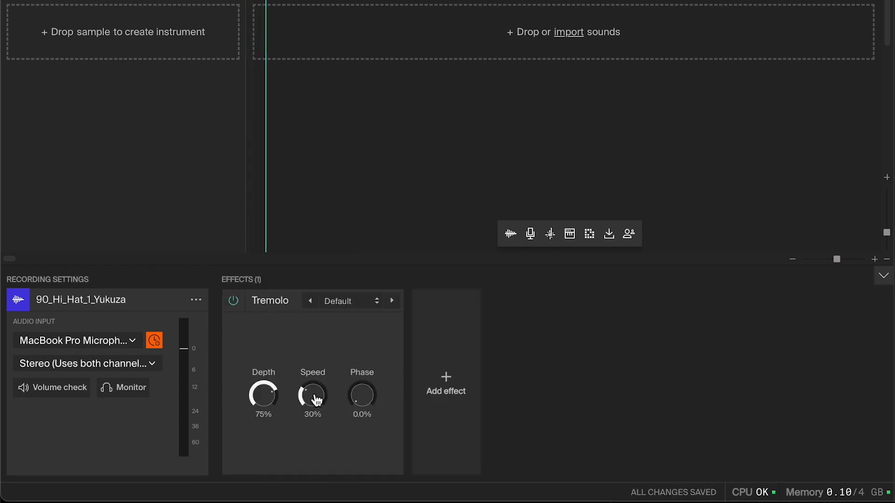
drag(313, 395, 313, 400)
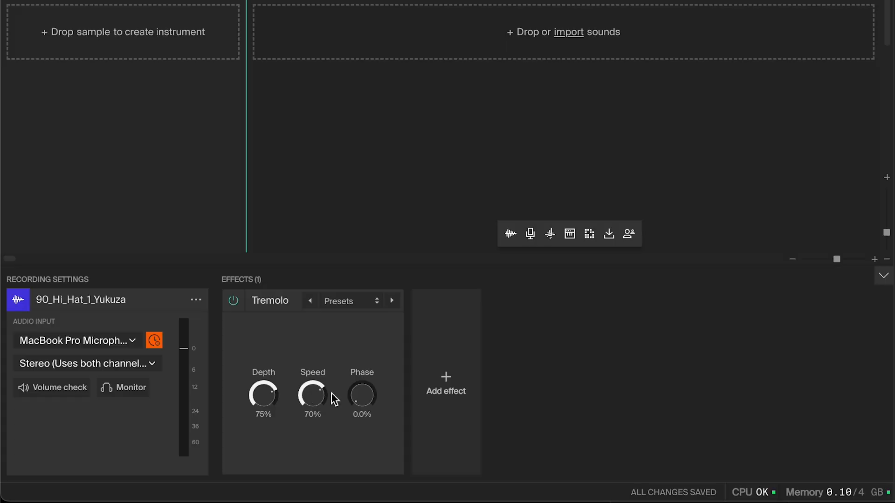
click(449, 392)
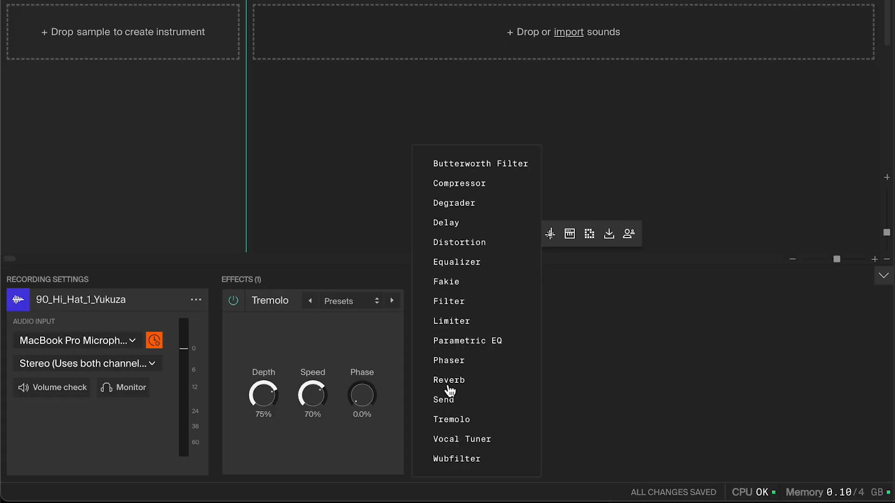
click(453, 282)
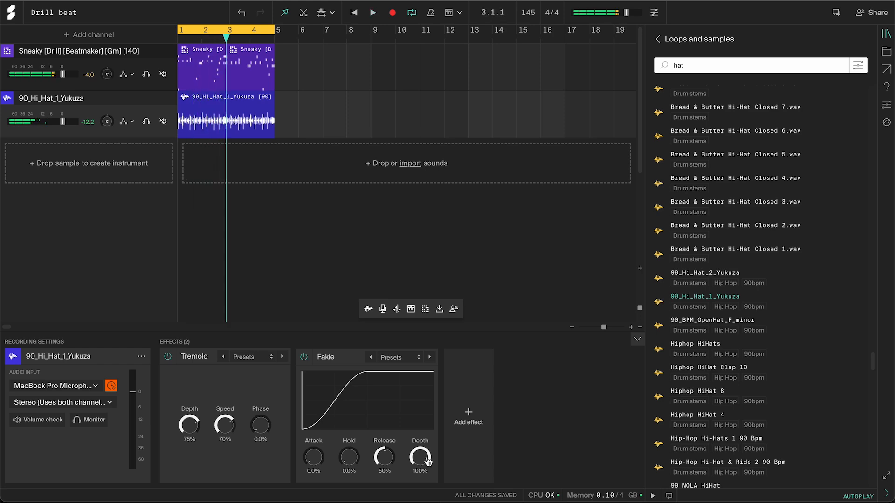
- Lower the 90_Hi_Hat_1_Yukuza channel's volume and compare the beat with that channel muted and unmuted
key(space)
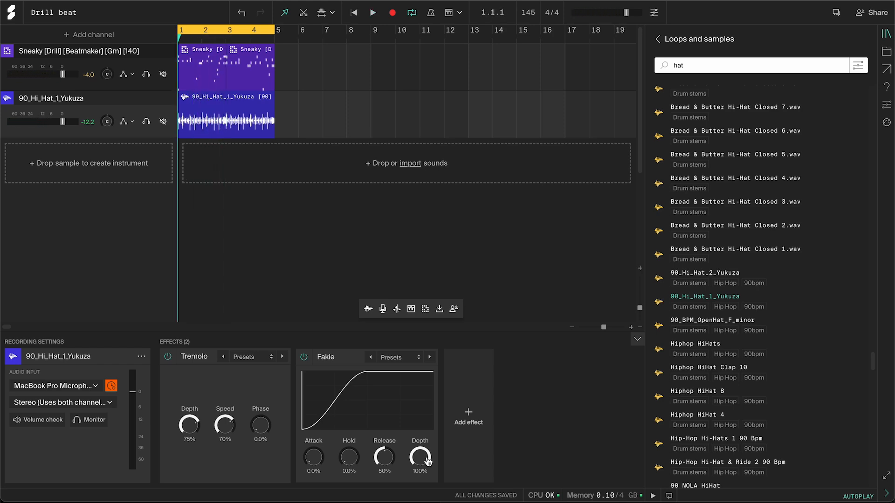
key(space)
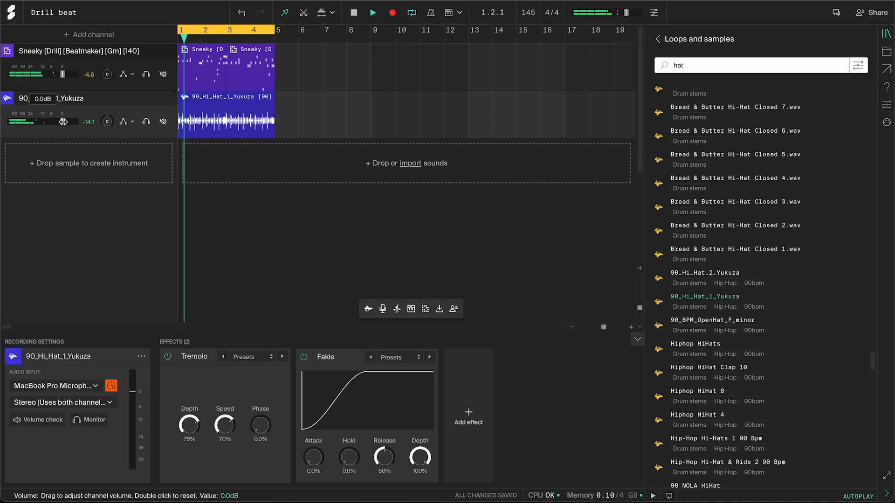
drag(63, 122, 42, 122)
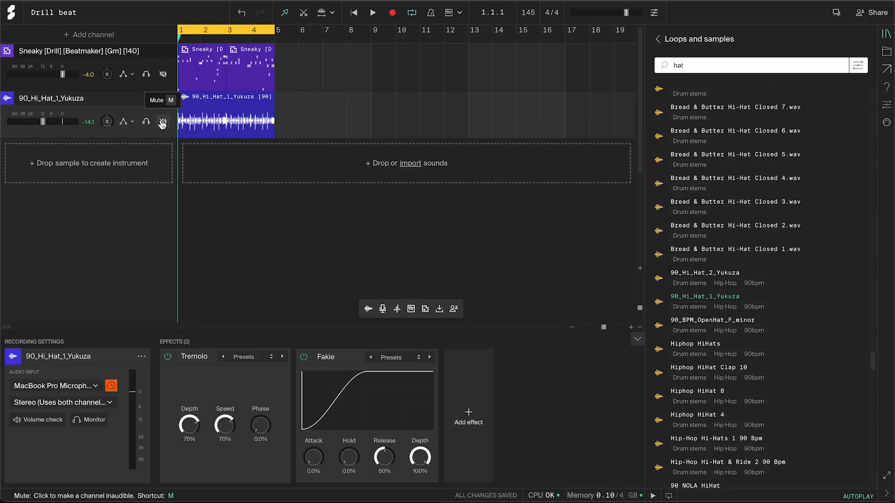
key(space)
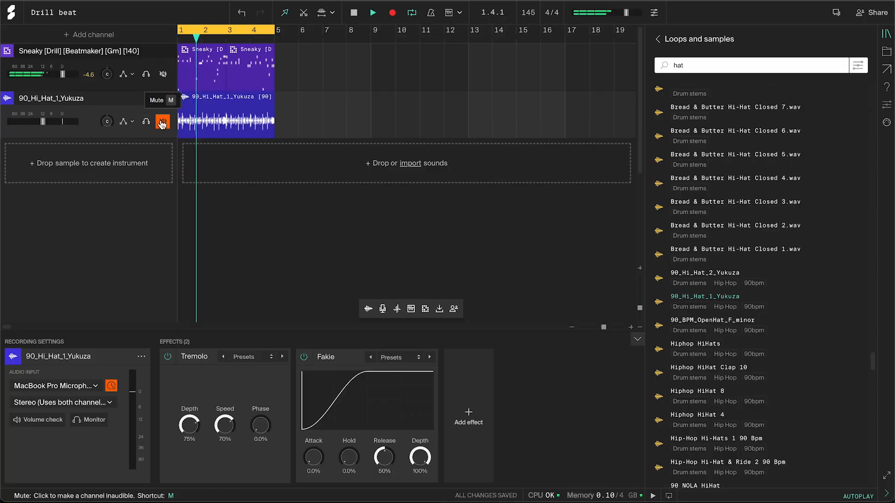
click(162, 122)
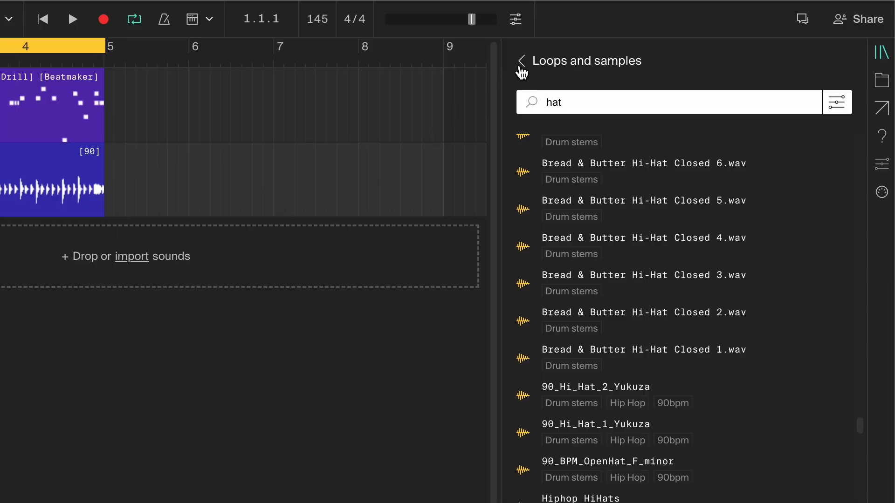
- Search the MIDI melodies and chords for "basic chords" and place Basic Chords 43 at bar 1 on a new channel
click(521, 62)
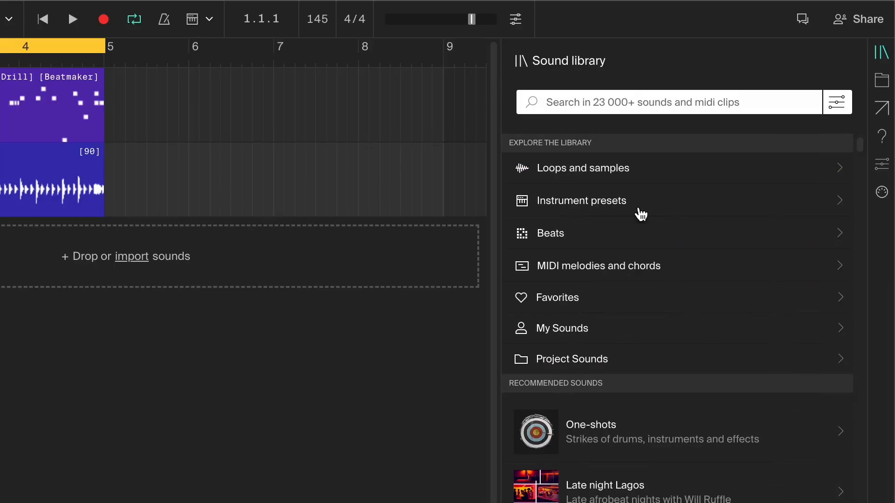
click(678, 273)
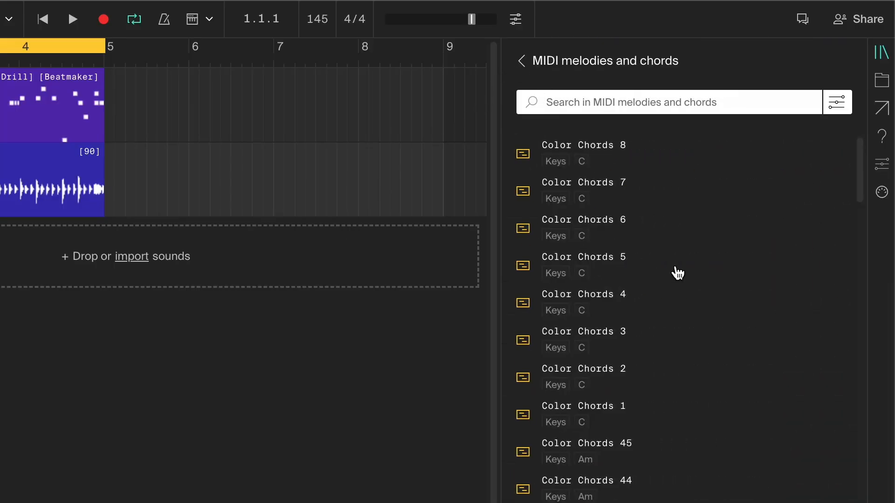
text(basic chords)
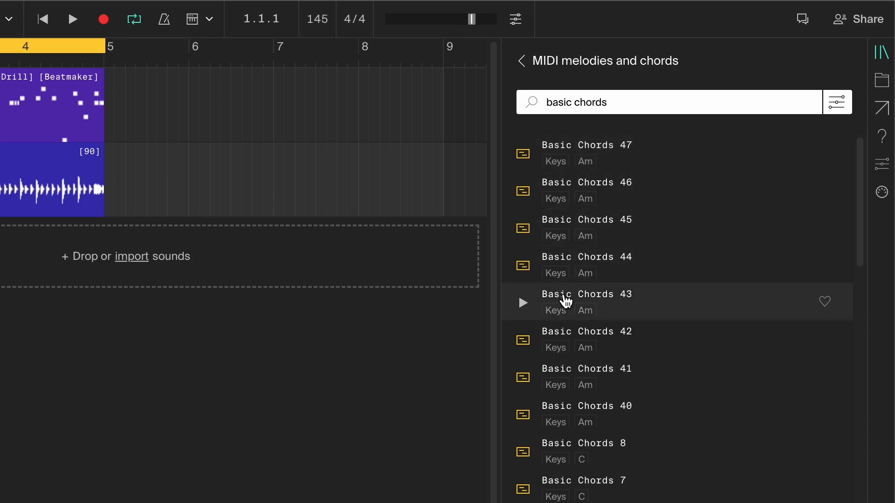
drag(565, 302, 0, 272)
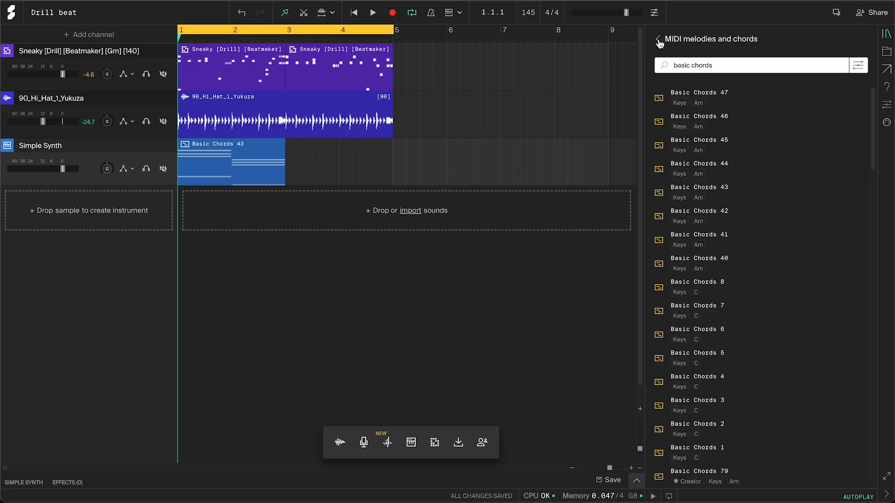
- Search the instrument presets for "keys" and load Sonar [Keys] [Simple sampler] onto the Simple Synth channel
click(658, 40)
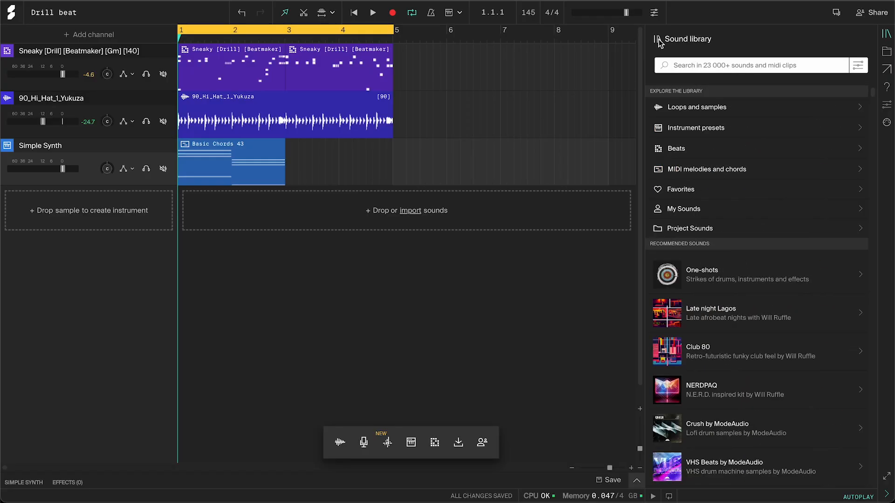
click(745, 130)
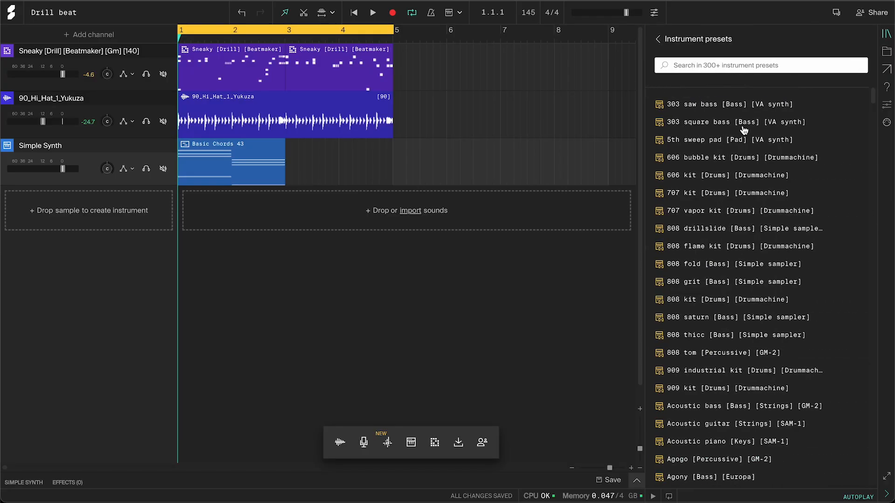
click(721, 65)
text(keys)
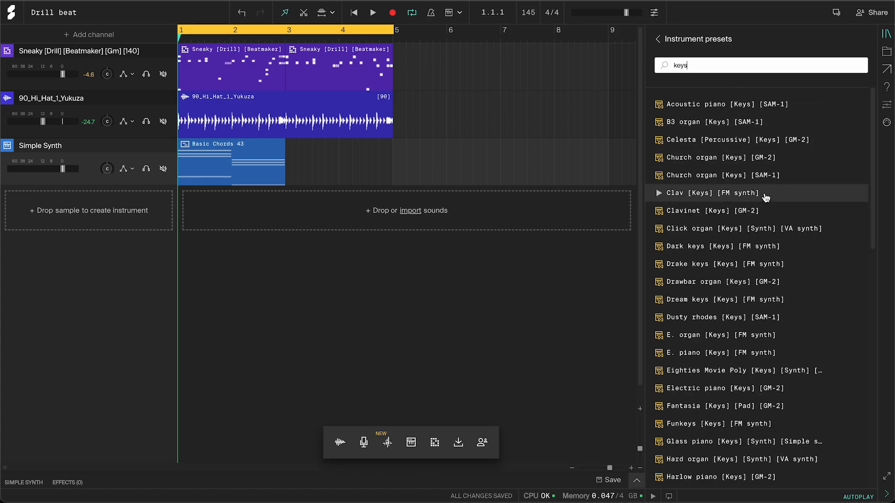
scroll(763, 194, down, 10)
scroll(766, 198, down, 2)
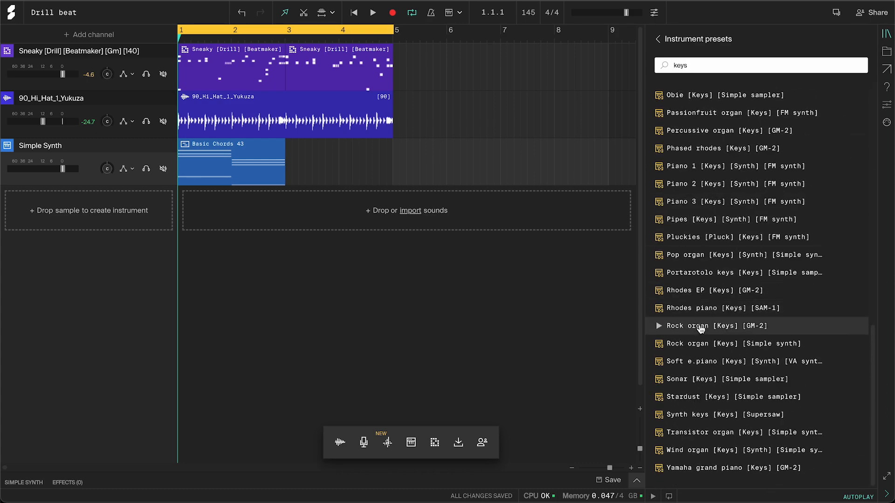
drag(680, 378, 88, 178)
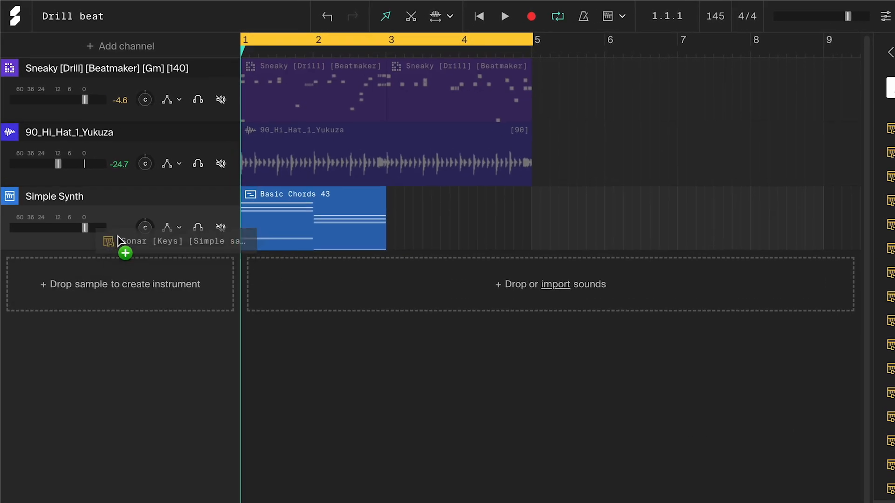
drag(118, 240, 159, 223)
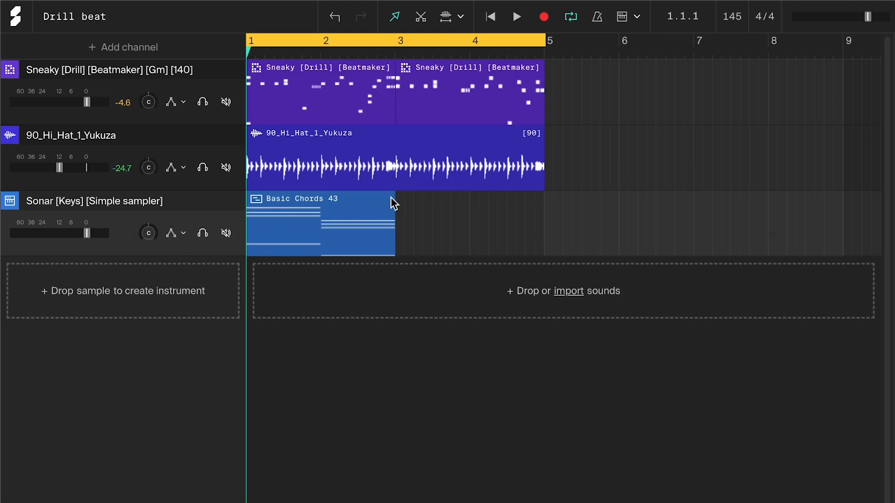
- Loop the Basic Chords 43 clip to the end of bar 4 and consolidate it into a single clip
drag(399, 200, 540, 195)
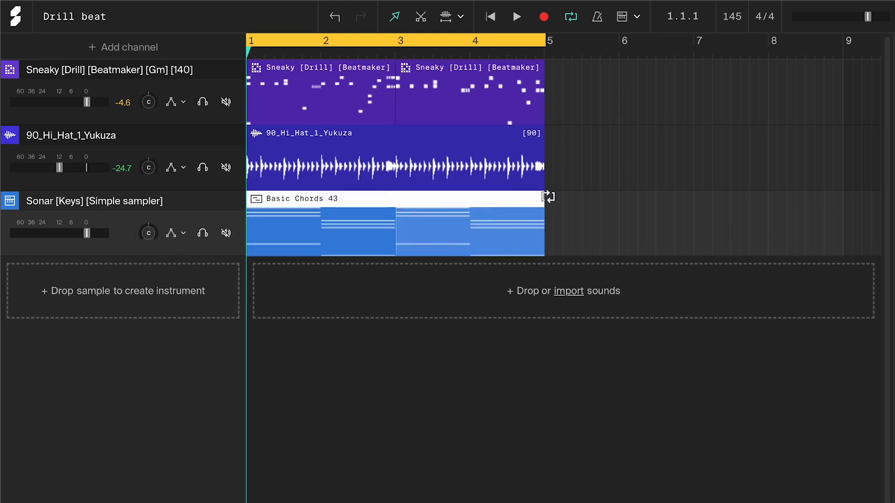
right_click(360, 234)
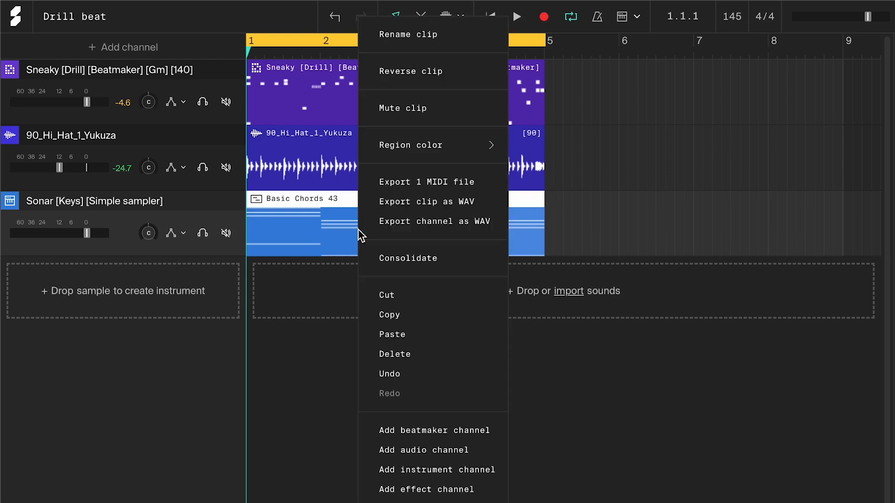
click(421, 269)
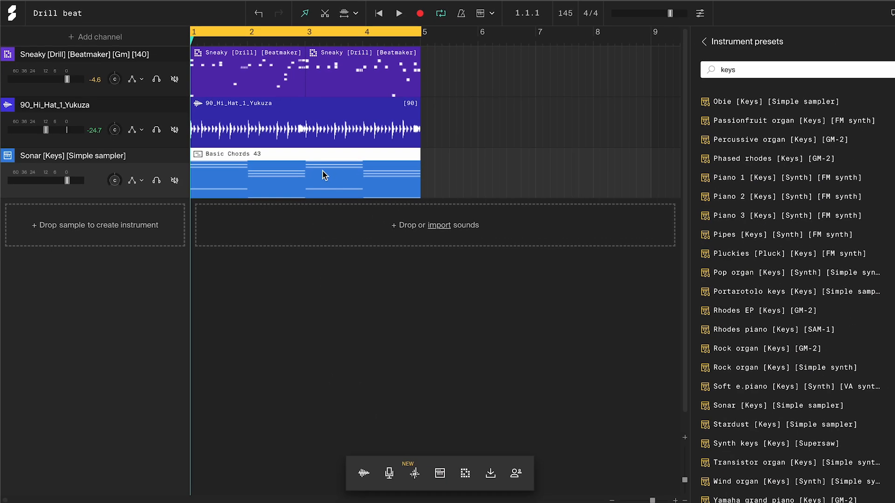
- Transpose all notes of the Basic Chords 43 clip down two semitones and play the beat
double_click(417, 225)
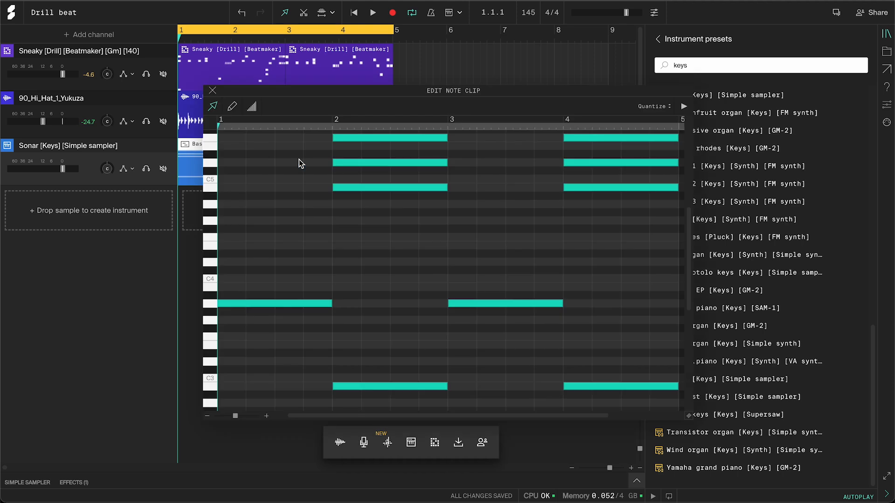
scroll(304, 174, up, 3)
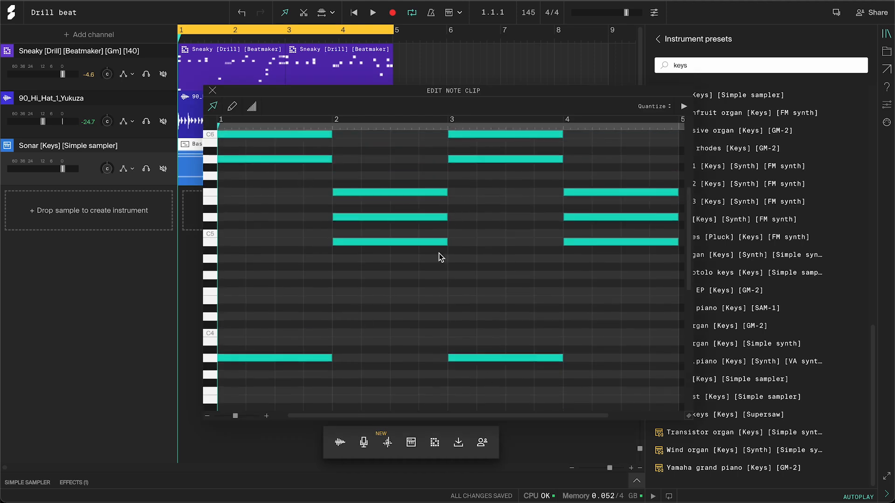
scroll(440, 254, up, 3)
scroll(440, 254, down, 3)
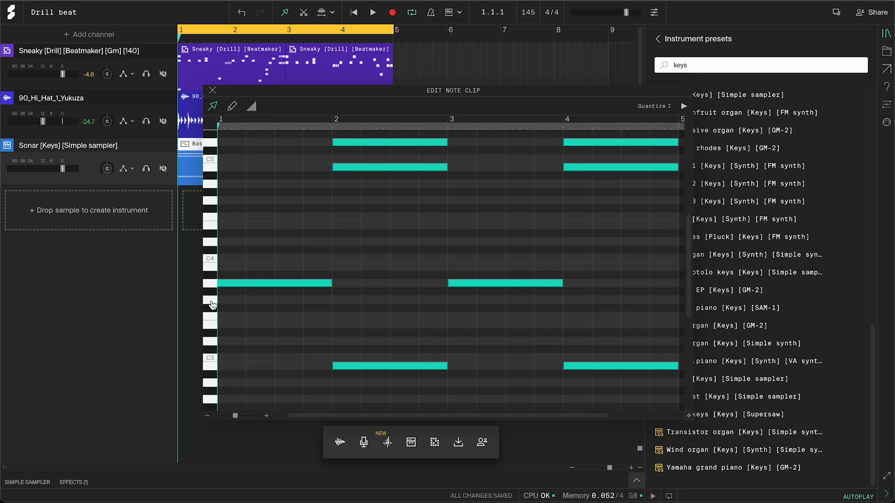
scroll(354, 256, up, 3)
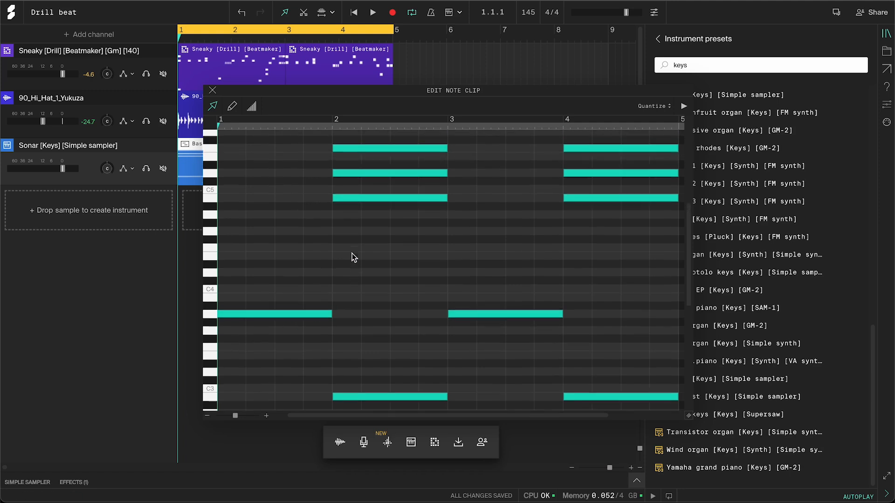
scroll(354, 257, down, 3)
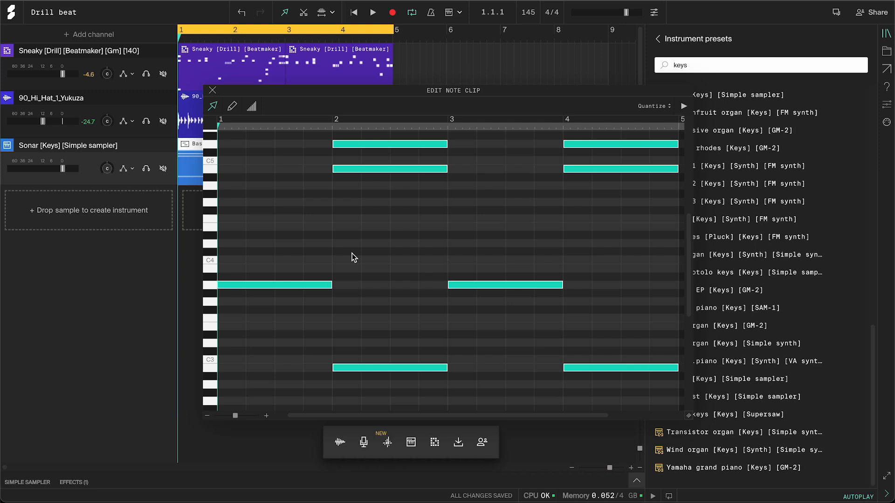
key(Down)
key(Down)
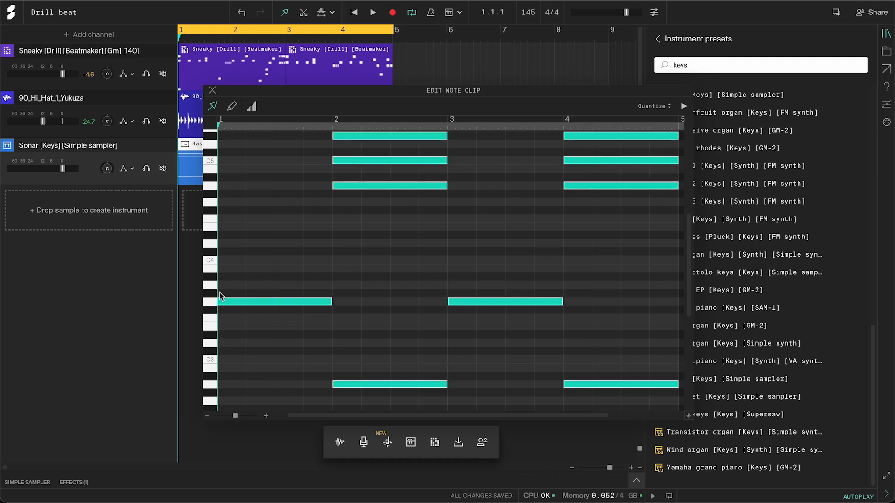
key(space)
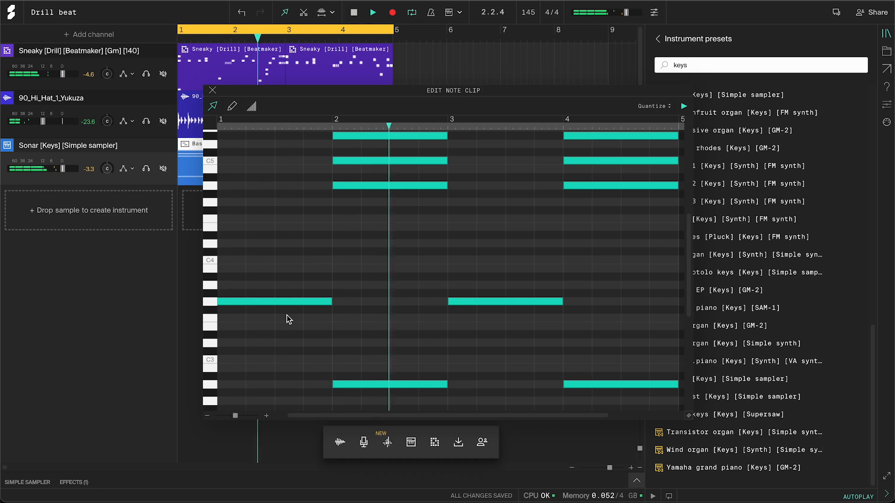
key(space)
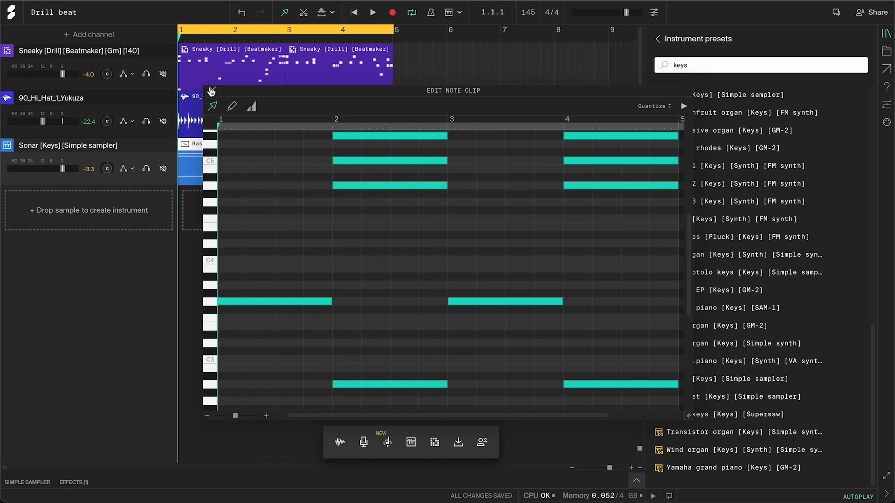
- Close the note editor and duplicate the Basic Chords 43 clip so the copy starts at bar 5
click(211, 91)
click(226, 163)
key(ctrl+d)
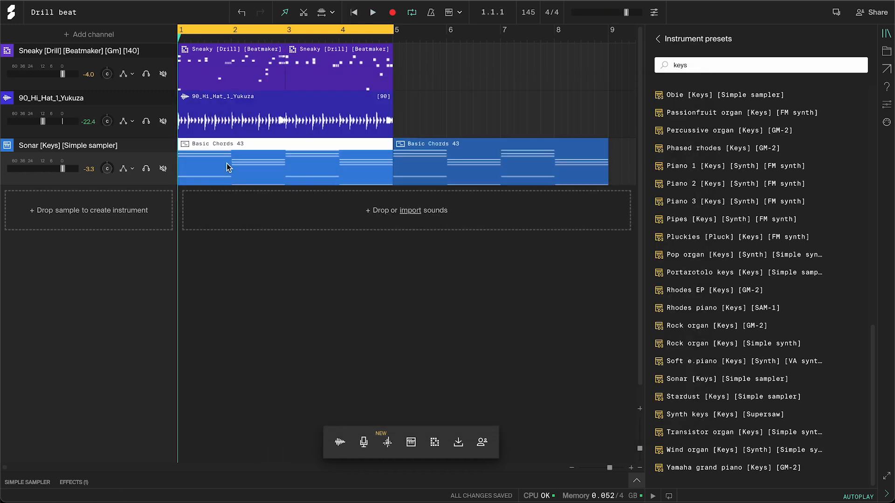
- Delete the low bass notes from the first Basic Chords 43 clip, keeping the upper chord notes
double_click(228, 167)
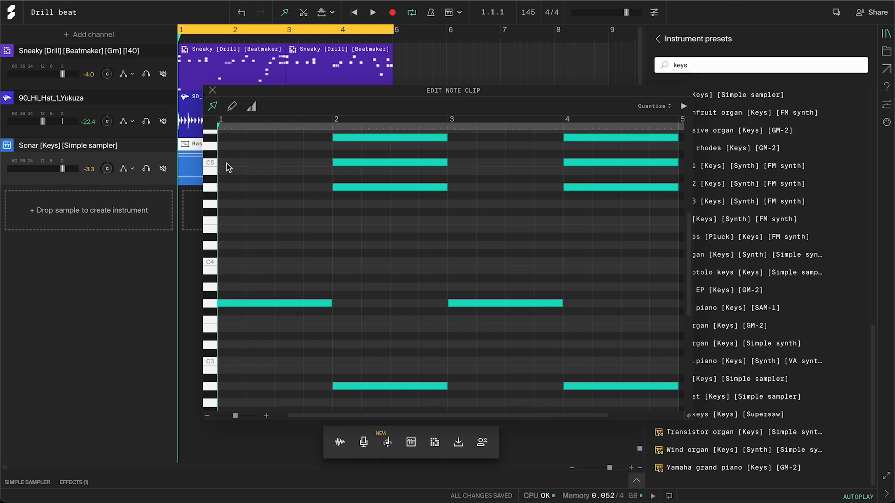
scroll(289, 200, down, 3)
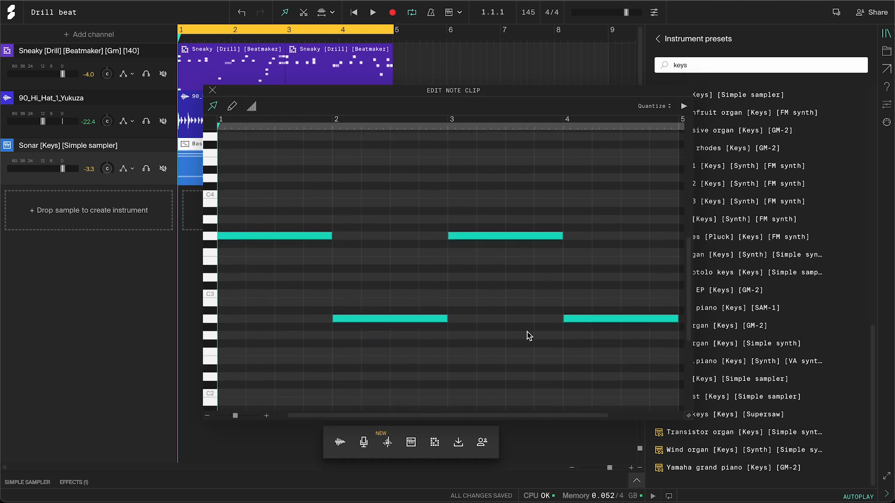
drag(654, 215, 242, 359)
key(Delete)
- Lower the three-note chords in bars 1 and 3 of the first Basic Chords 43 clip by one octave
scroll(347, 256, up, 5)
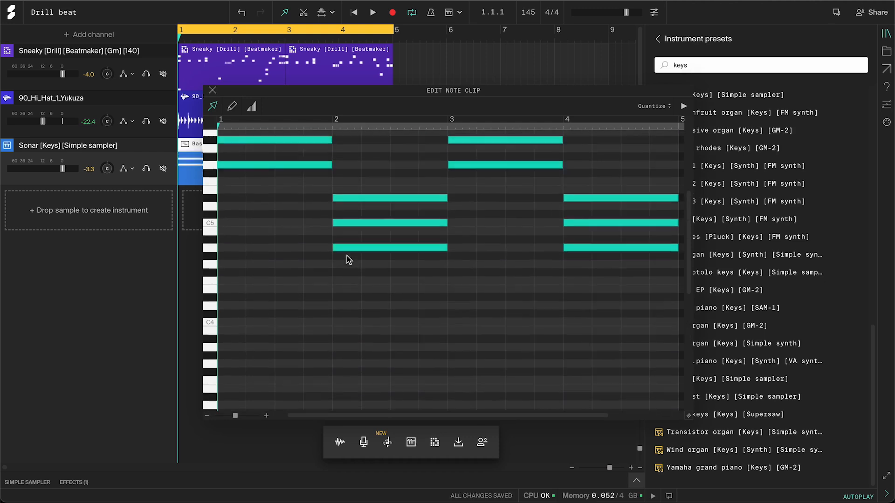
scroll(347, 256, up, 1)
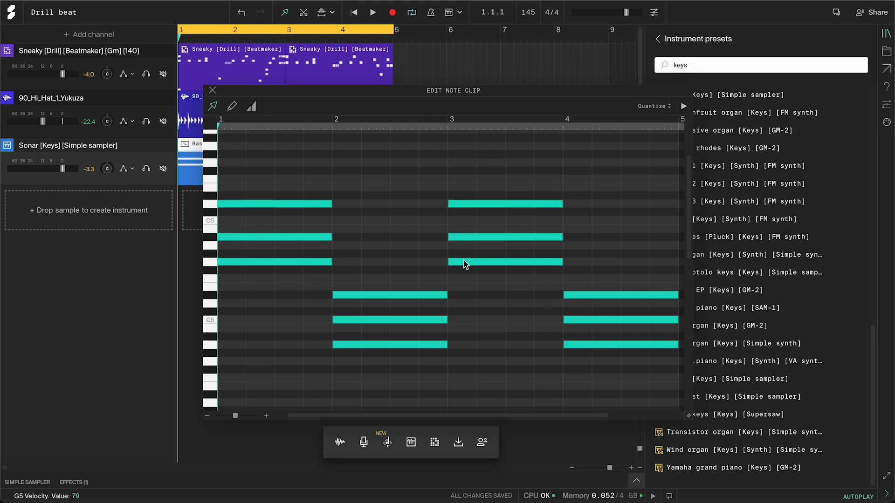
drag(597, 170, 267, 281)
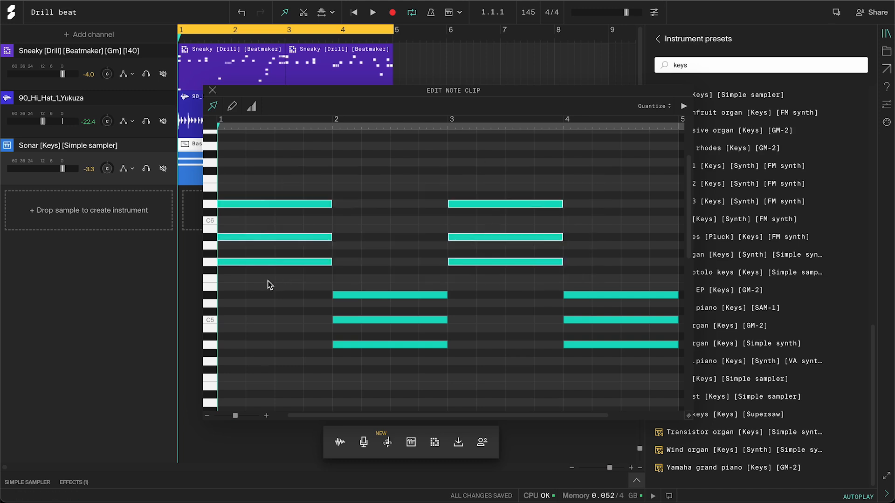
key(shift+Down)
scroll(267, 280, down, 2)
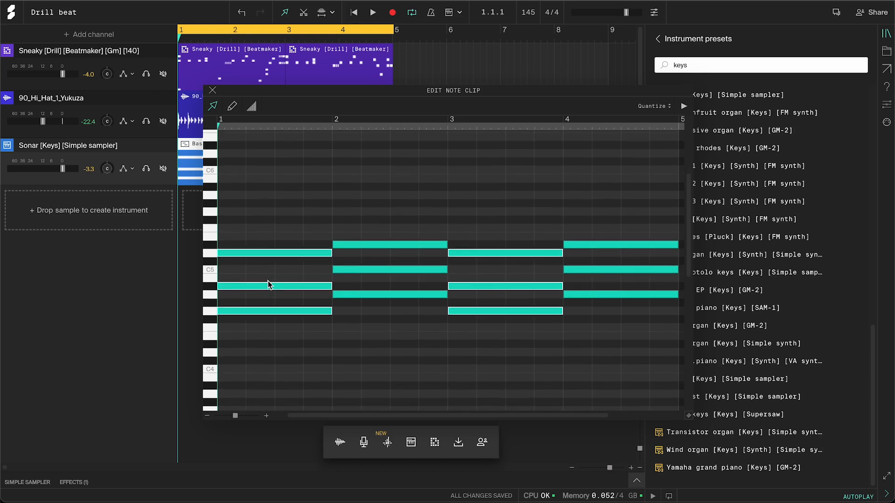
- Lower the top note of every chord by one octave, and also drop bar 4's C5 note to C4
click(586, 257)
drag(625, 231, 273, 262)
key(shift+Down)
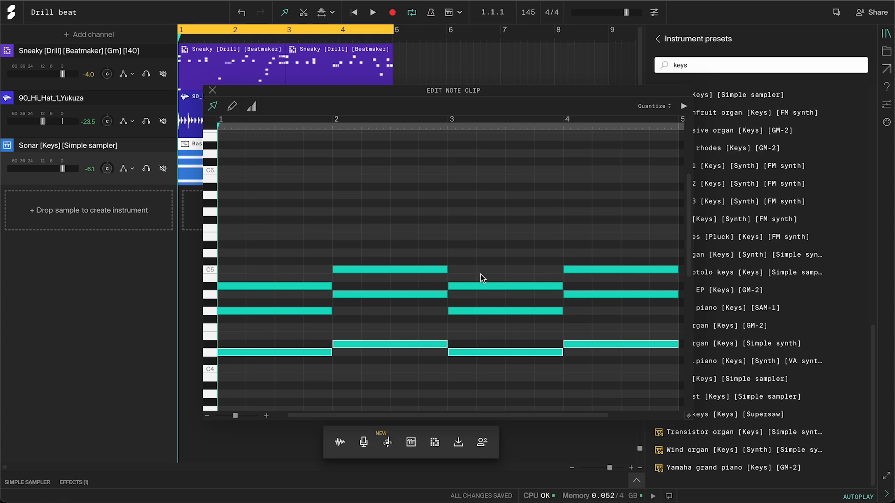
click(596, 269)
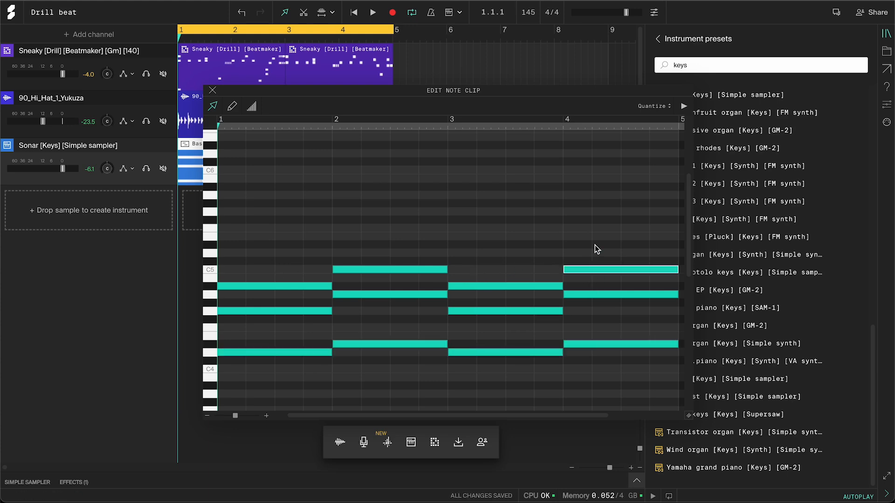
key(shift+Down)
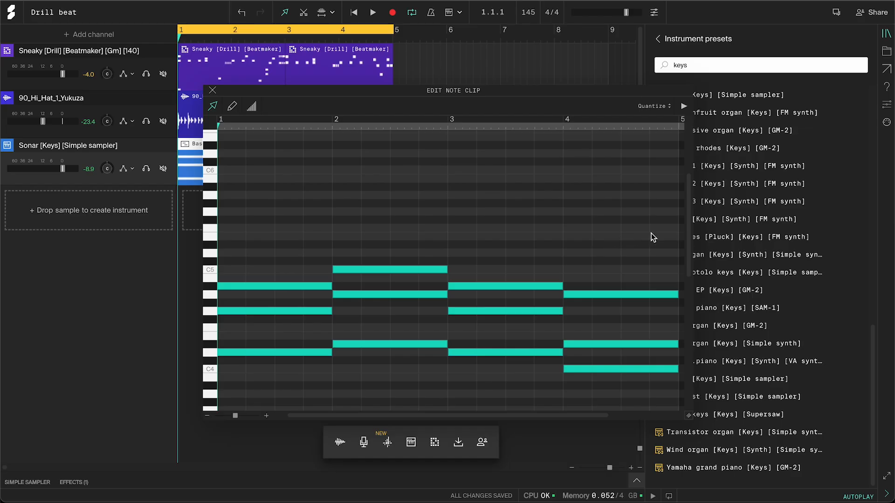
- Shorten all the chord notes to about a quarter of a bar and play the beat
drag(651, 233, 268, 397)
drag(329, 293, 247, 299)
scroll(284, 293, down, 1)
key(space)
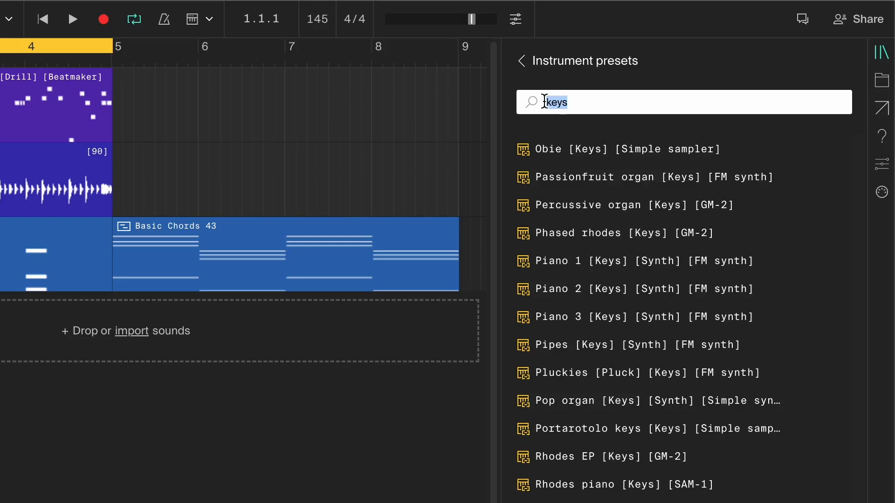
- Search the instrument presets for "808", preview 808 saturn, and add 808 drillslide [Bass] [Simple sampler] as a new channel
text(808)
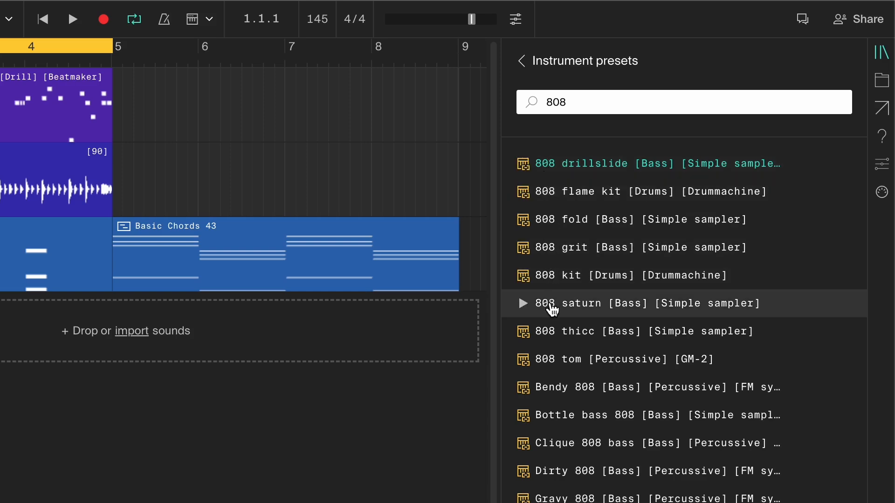
click(552, 307)
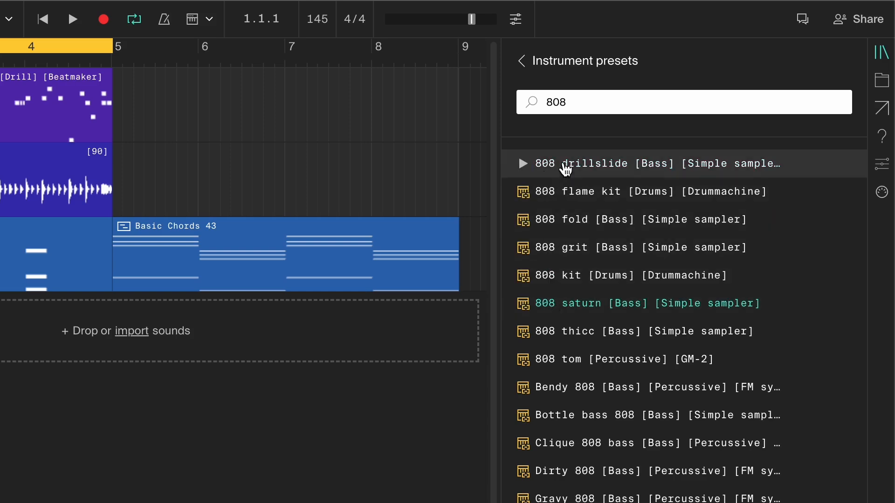
drag(565, 163, 460, 367)
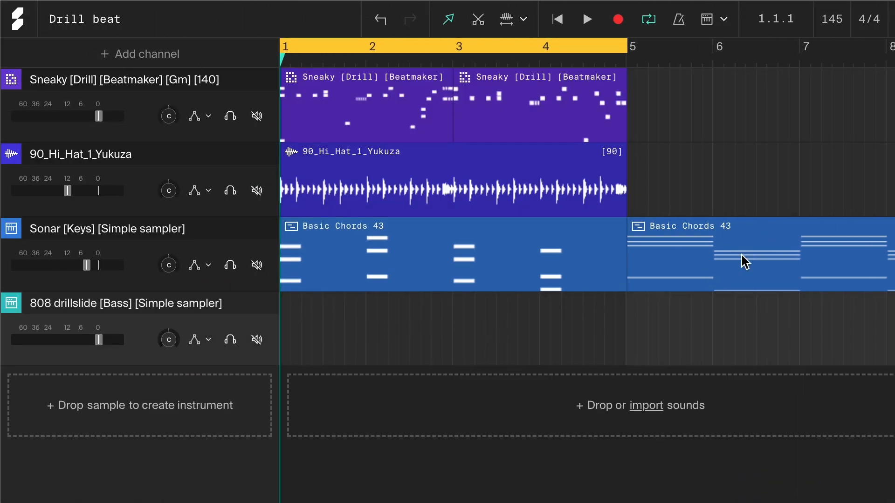
- Move the duplicated Basic Chords 43 clip to bar 1 of the 808 drillslide channel and delete all its notes above the bass line
drag(745, 262, 364, 357)
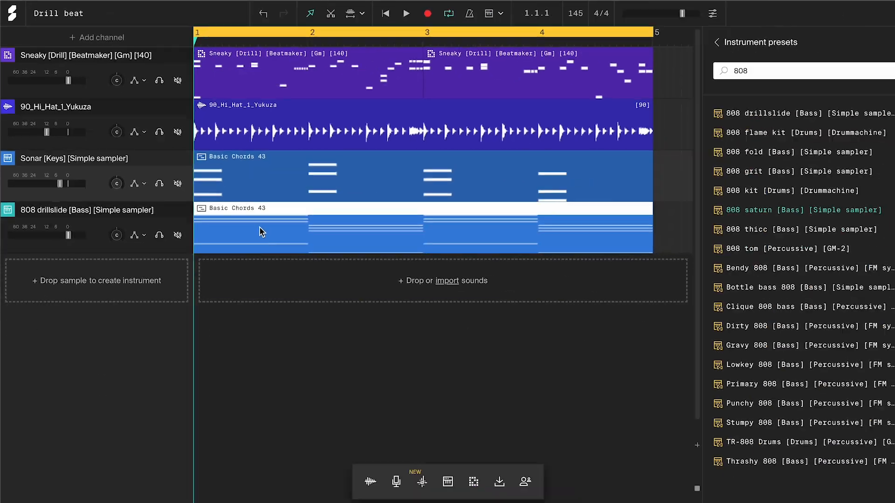
double_click(366, 360)
scroll(239, 209, up, 5)
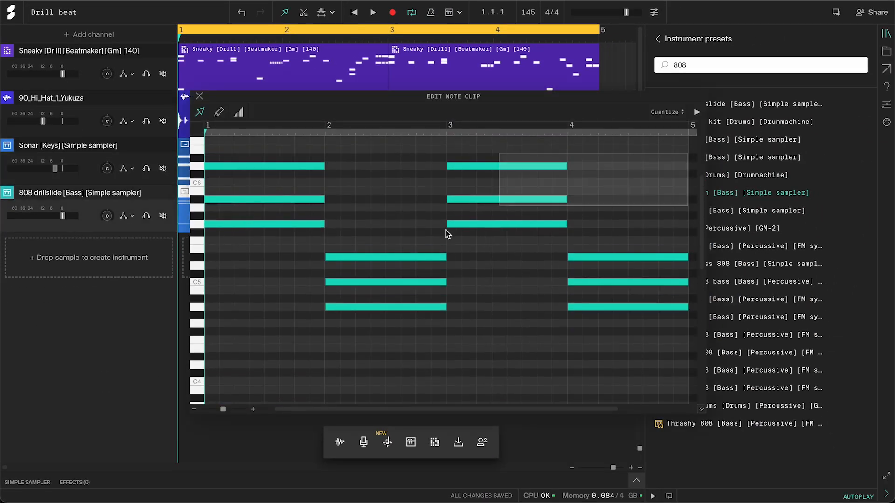
drag(554, 190, 246, 340)
key(Delete)
scroll(246, 340, down, 7)
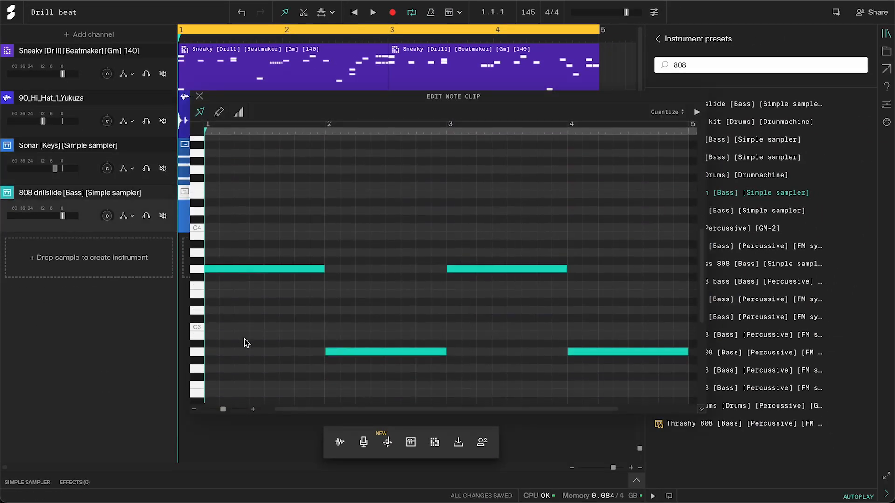
- Raise the bass notes in bars 2 and 4 of the 808 clip by one octave and play the beat
scroll(244, 340, down, 2)
drag(245, 340, 654, 289)
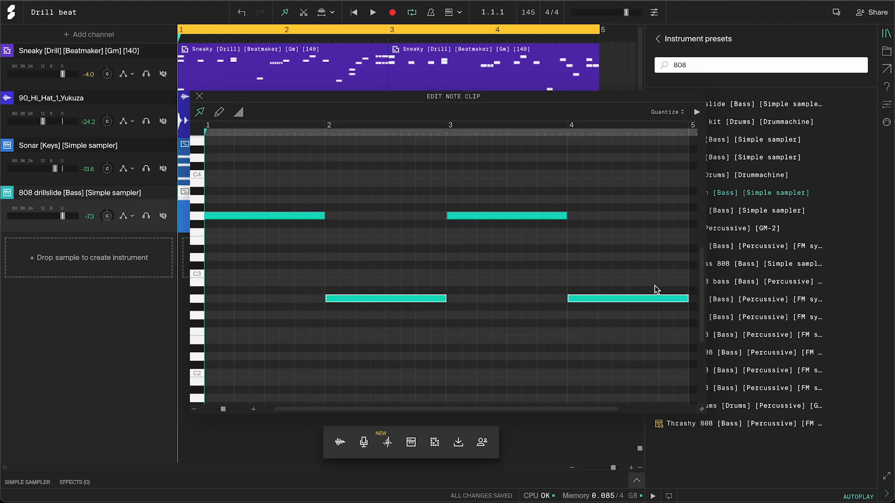
key(shift+Up)
click(654, 286)
scroll(655, 286, up, 1)
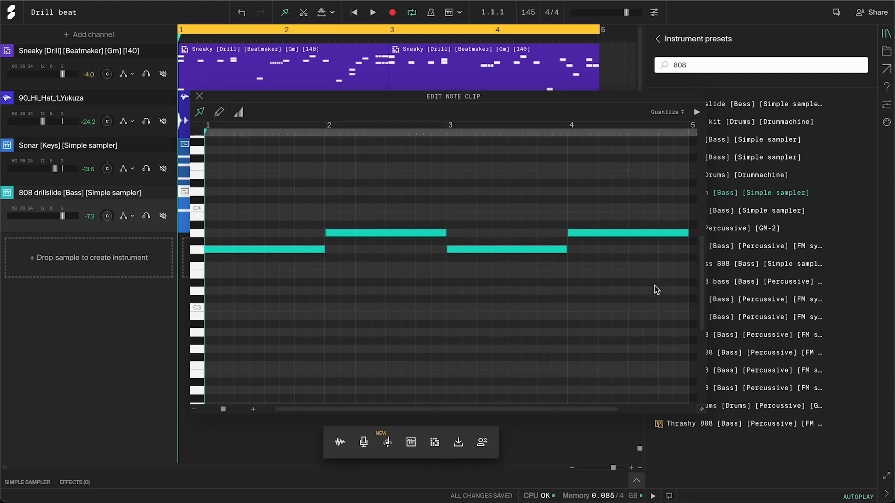
key(space)
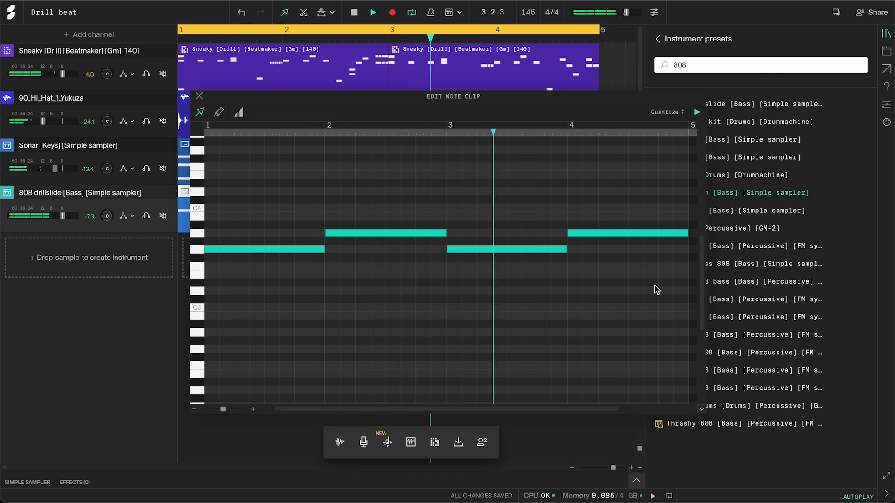
key(space)
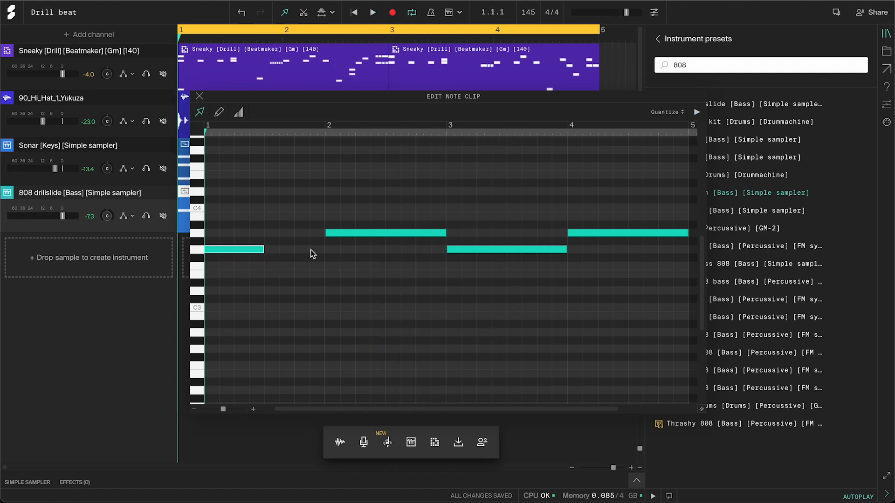
- Shorten the 808 notes to half a bar, but bar 2's to a quarter bar from beat 2, end bar 4's at bar 5, and play back
drag(447, 233, 358, 241)
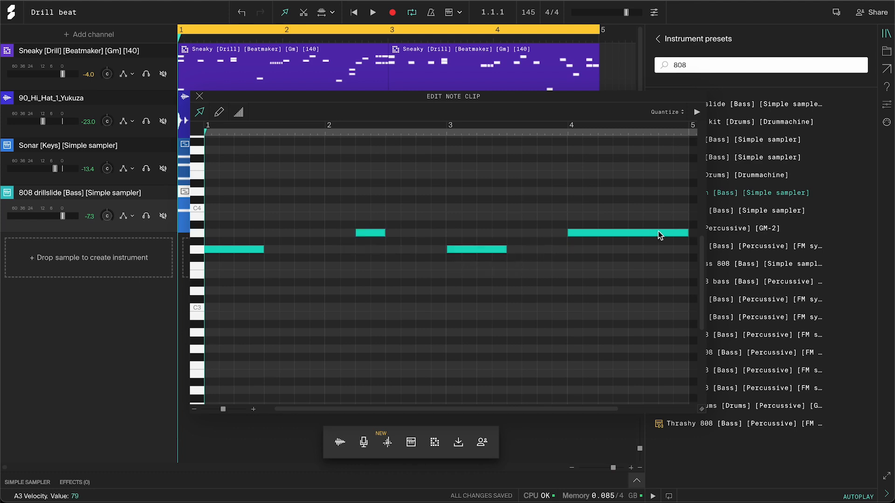
drag(597, 234, 646, 234)
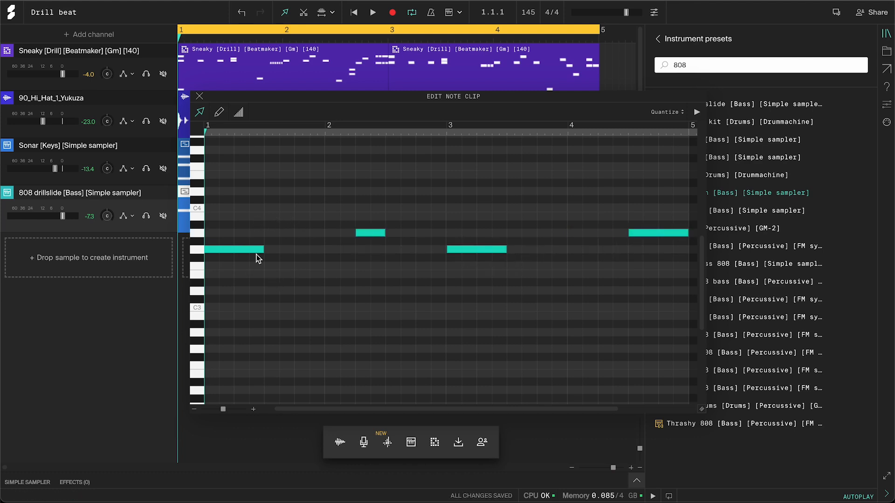
key(space)
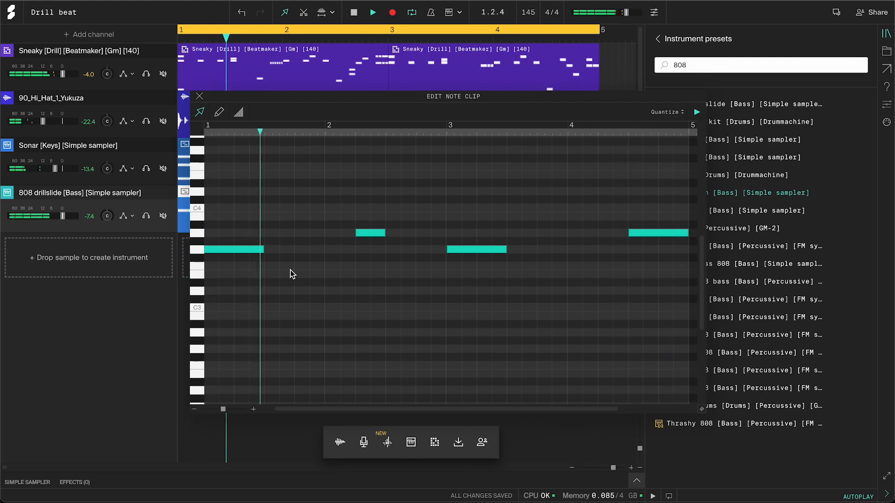
key(space)
- Add four short high notes one after another above the long bass note in bar 4 of the 808 clip
scroll(591, 299, up, 2)
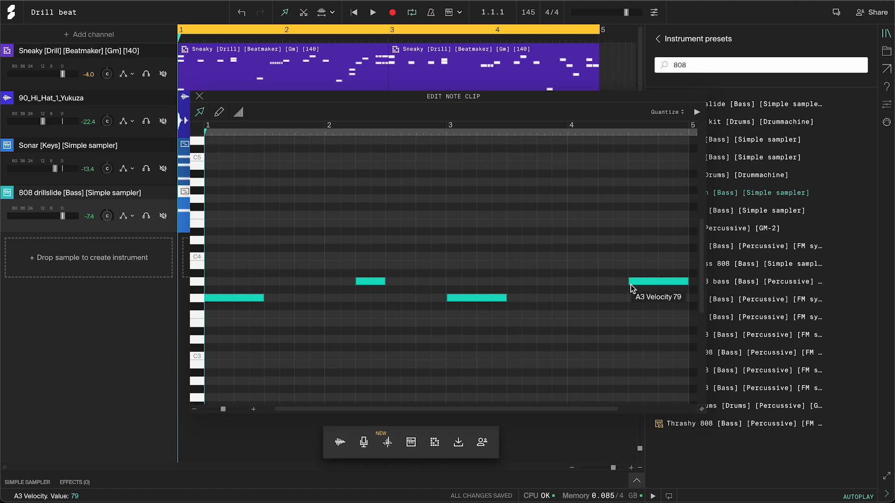
scroll(631, 289, up, 2)
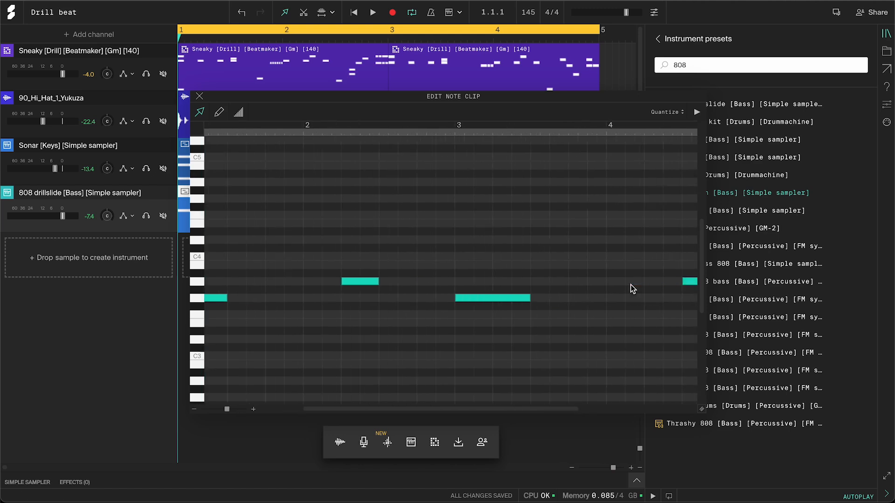
scroll(553, 257, right, 5)
scroll(553, 257, up, 5)
scroll(552, 257, right, 8)
scroll(553, 256, up, 3)
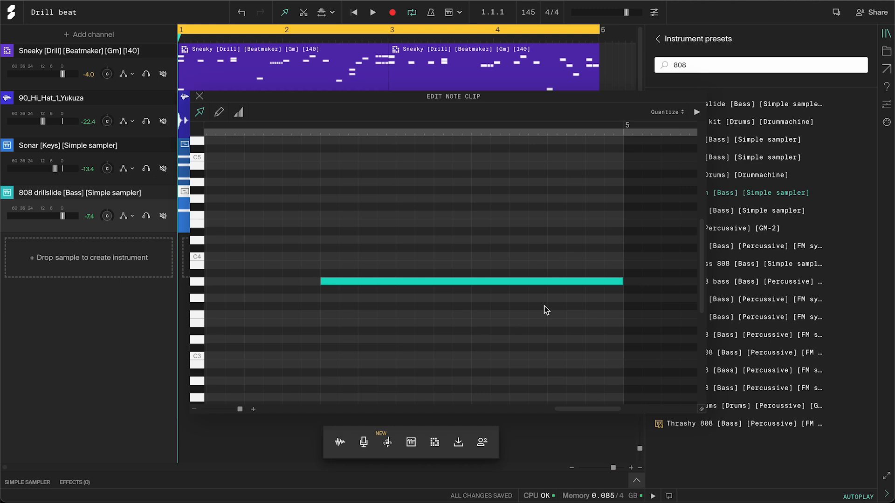
scroll(544, 310, up, 3)
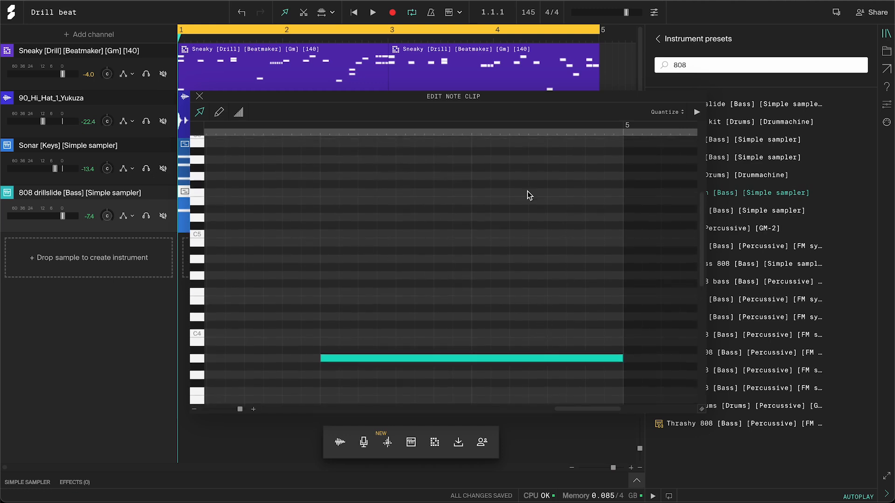
click(330, 234)
drag(625, 241, 381, 224)
click(419, 209)
click(494, 218)
click(569, 276)
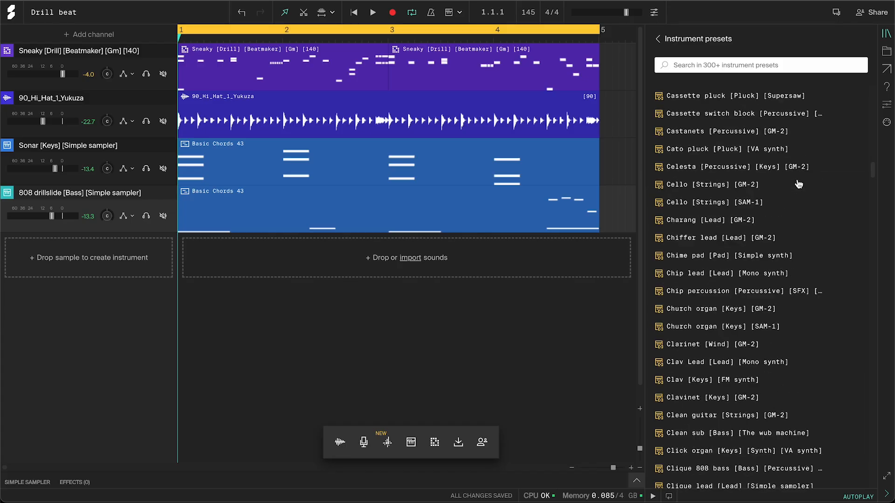
- Add the Clique lead [Lead] [Simple sampler] and Portarotolo keys [Keys] [Simple sampler] presets as two new channels
scroll(741, 183, down, 5)
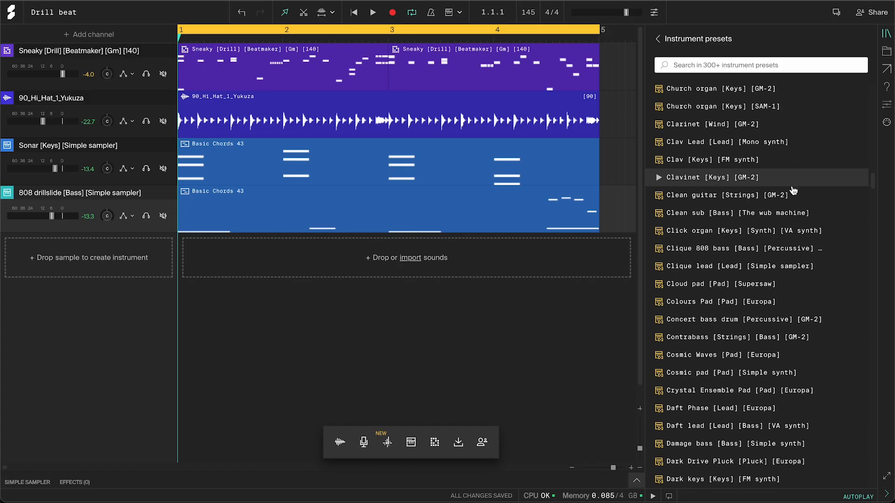
drag(714, 267, 290, 275)
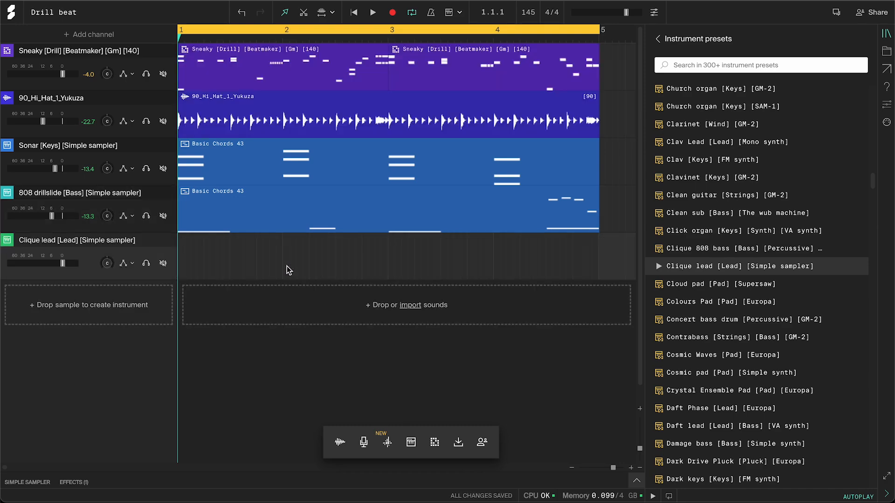
scroll(703, 317, down, 15)
scroll(703, 317, down, 20)
drag(697, 357, 281, 316)
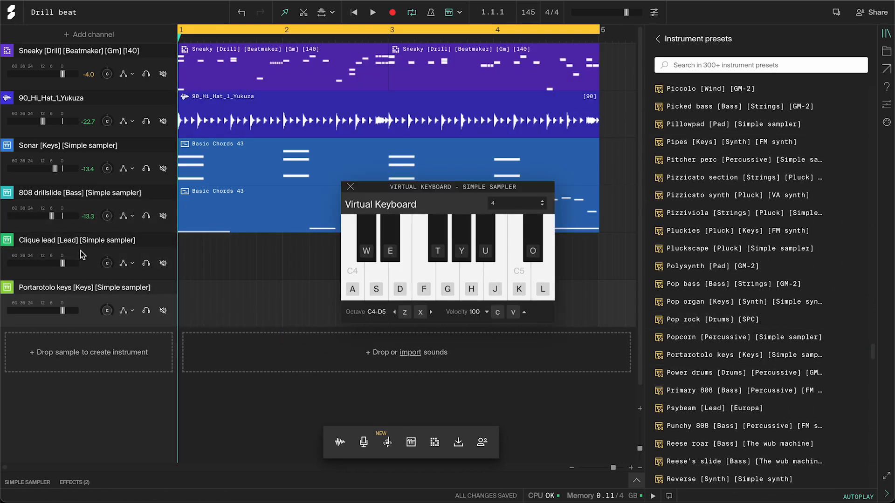
- Audition the Clique lead and Portarotolo keys sounds by playing a few notes on the virtual keyboard
key(g)
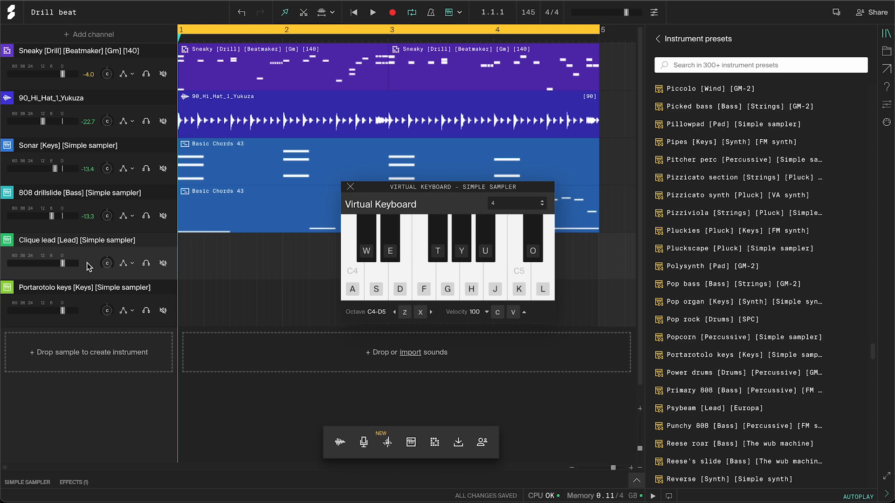
click(90, 308)
key(a)
key(d)
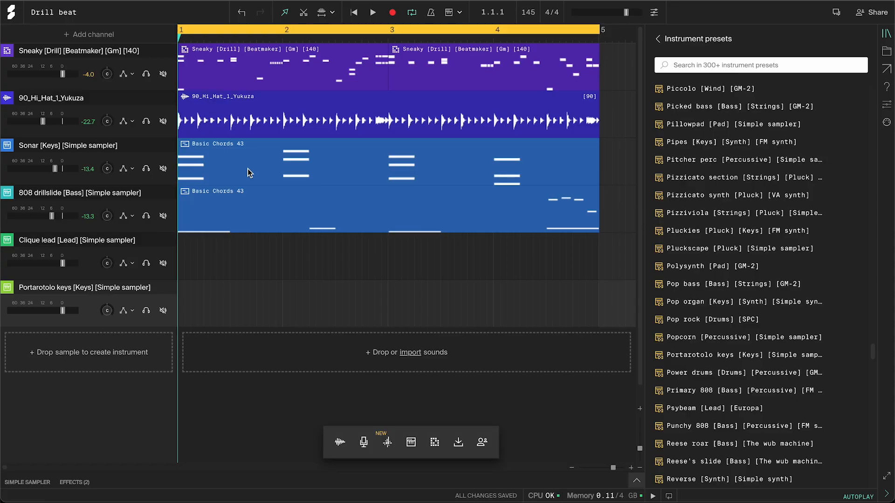
- Duplicate the Sonar chord clip to bar 1 of the Portarotolo keys channel and lower all its notes by two octaves
drag(248, 173, 240, 303)
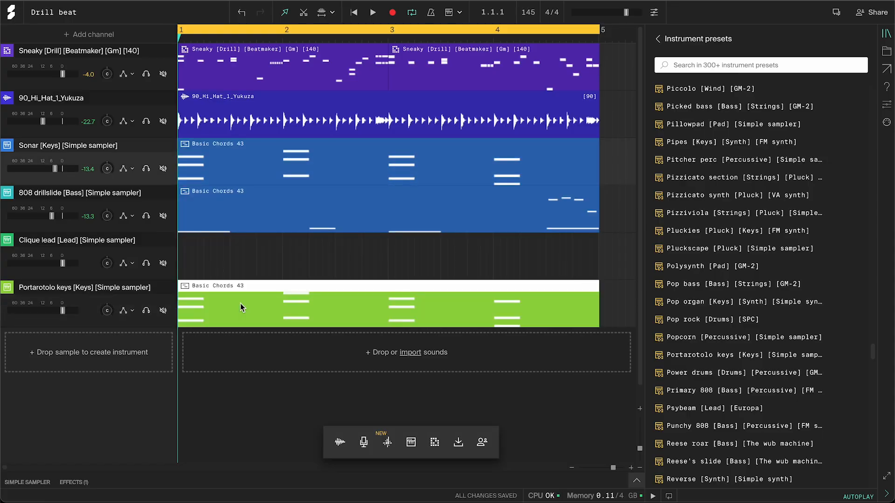
double_click(240, 303)
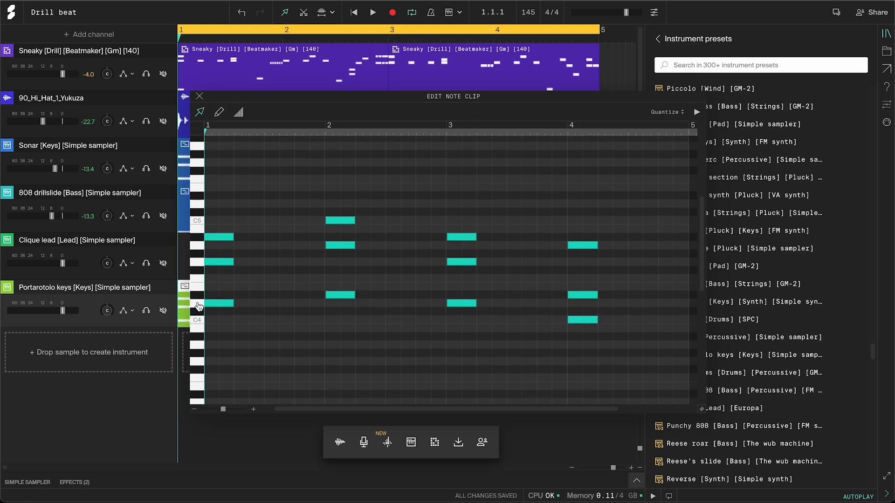
drag(648, 215, 207, 342)
scroll(289, 389, down, 2)
key(shift+Down)
key(shift+Down)
scroll(290, 394, down, 2)
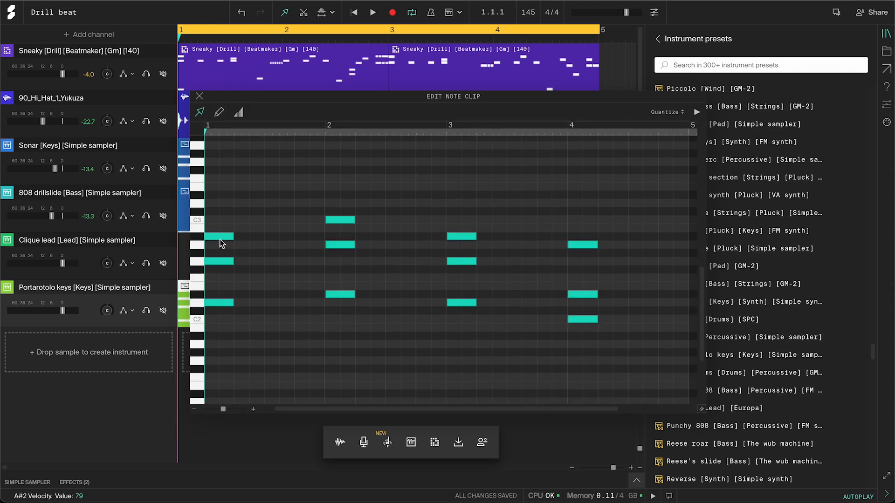
- Stagger the Portarotolo chord notes in eighth-note offsets, add pickup notes G2 before bar 2 and F2 before bar 4, and play back
drag(340, 294, 362, 296)
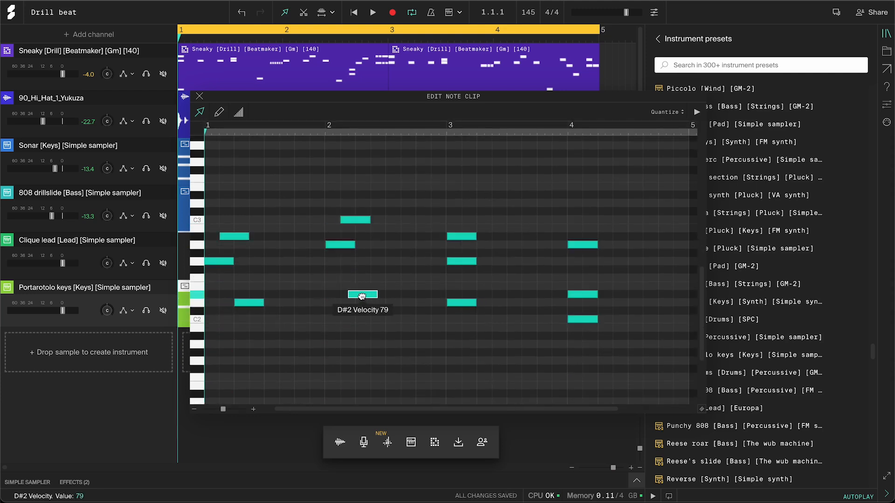
drag(463, 240, 478, 241)
drag(466, 304, 488, 304)
drag(583, 295, 614, 295)
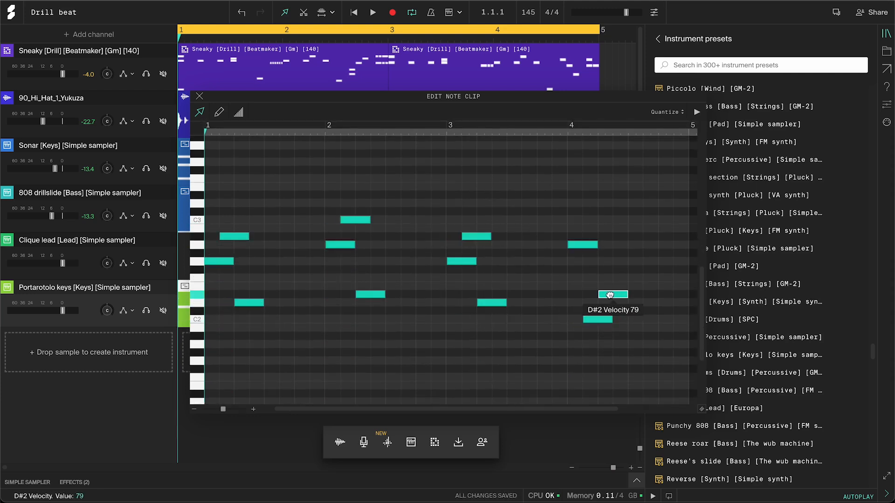
key(space)
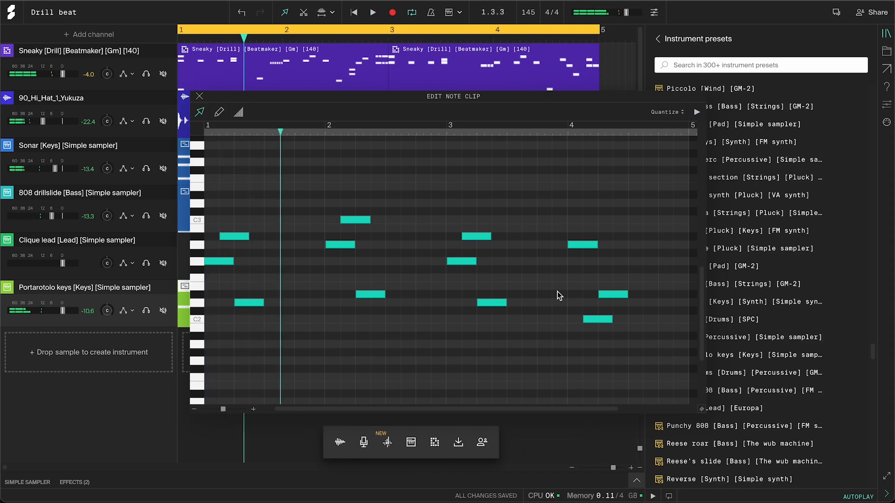
key(space)
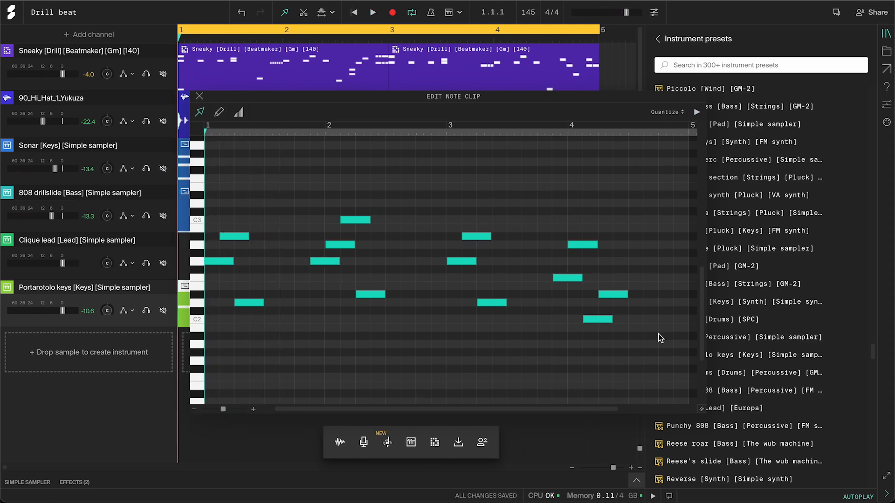
key(space)
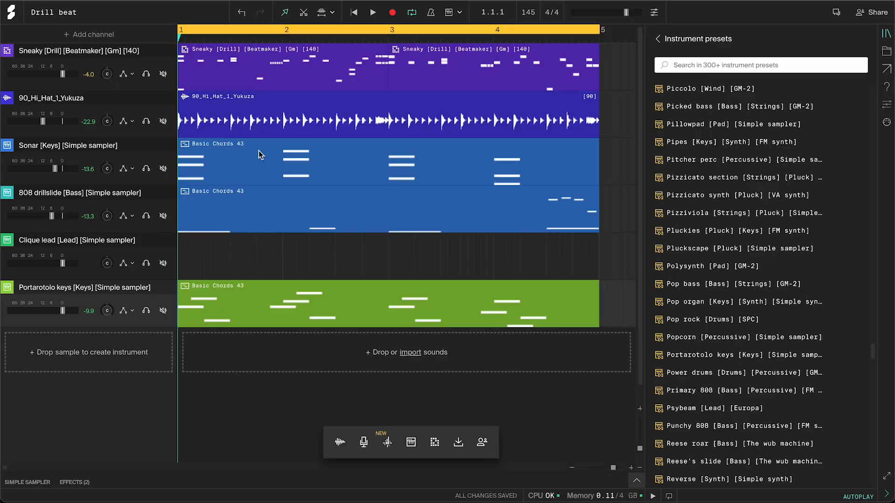
- Duplicate the Sonar chord clip to bar 1 of the Clique lead channel, lowering all notes one octave and the upper chord notes another octave
drag(259, 150, 252, 256)
double_click(251, 253)
drag(646, 163, 210, 305)
key(shift+Down)
scroll(211, 305, down, 2)
drag(653, 159, 212, 241)
key(shift+Down)
- Spread the Clique lead chord notes into a quarter-note melody, with G2, A#2, A#3, A3 in bar 1 and C3, D#3, G3, D4 in bar 4
drag(338, 279, 368, 282)
drag(577, 253, 609, 254)
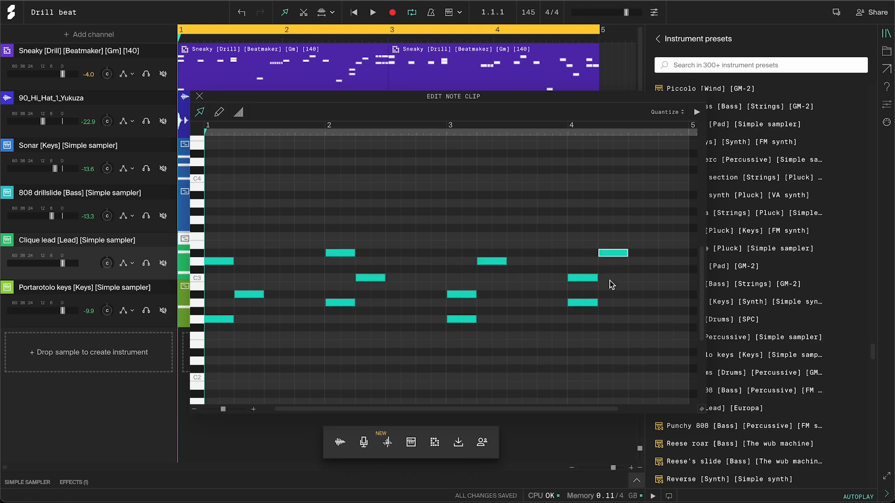
drag(580, 306, 645, 211)
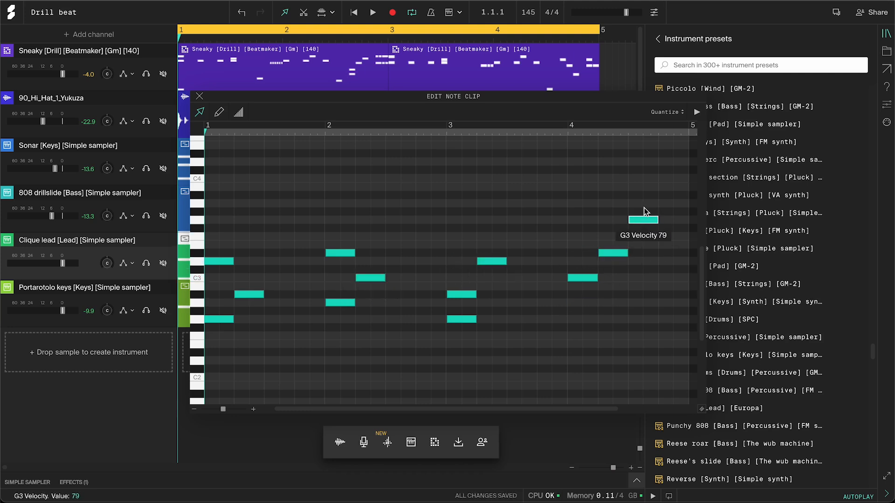
drag(230, 263, 289, 196)
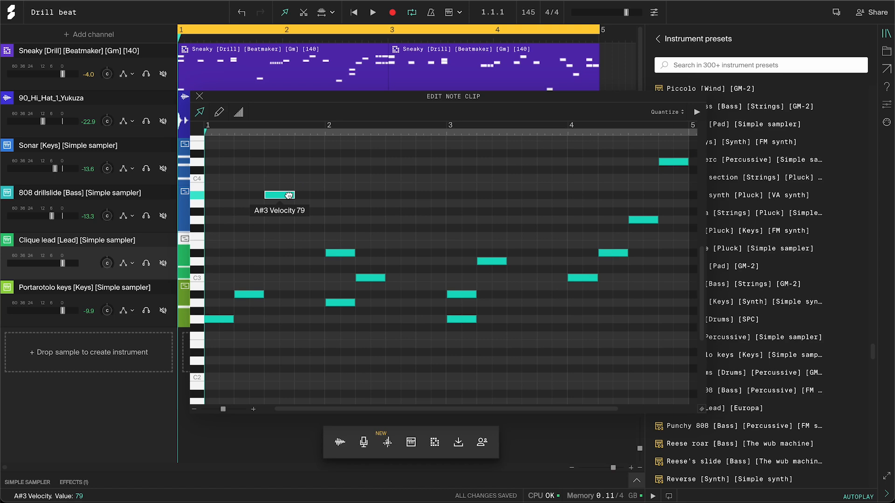
drag(337, 253, 397, 184)
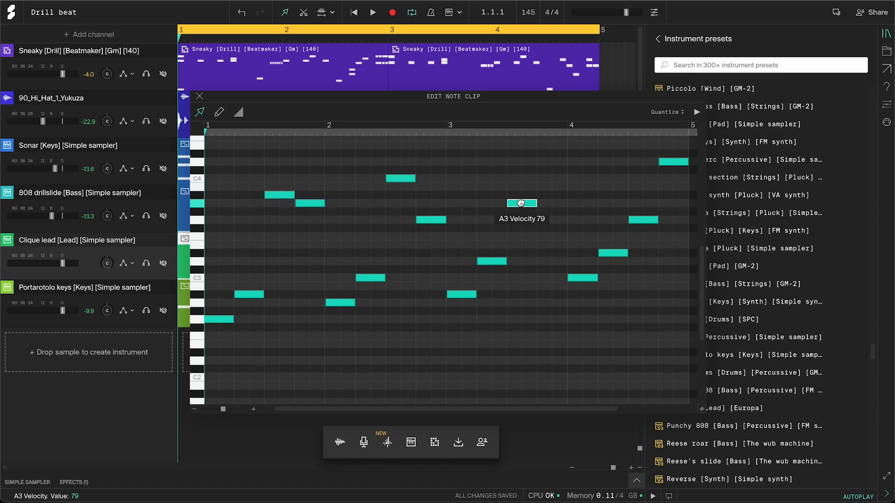